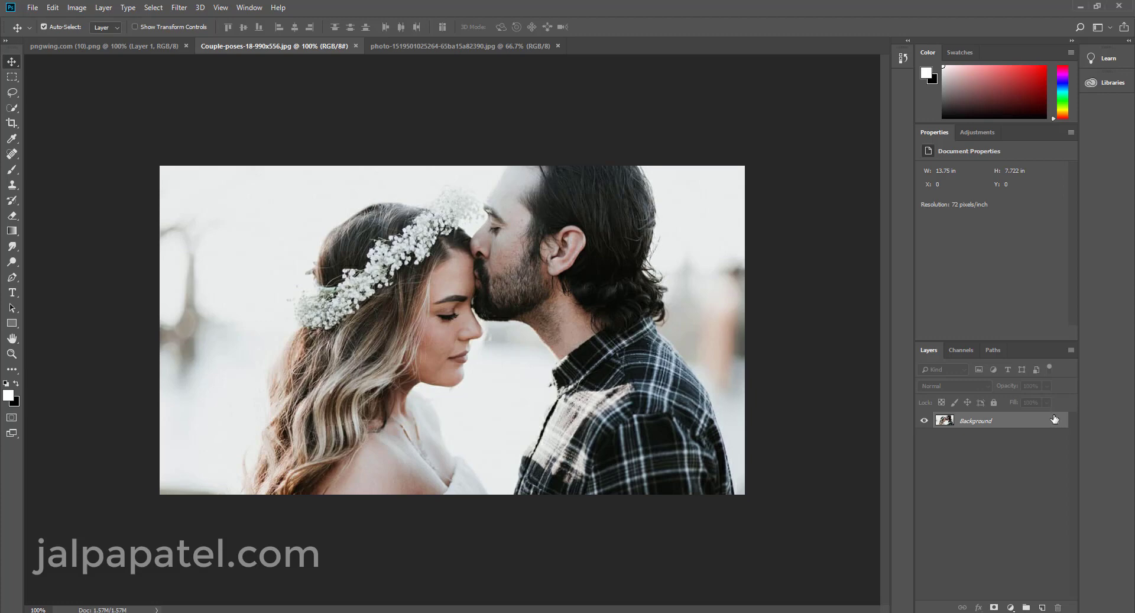
Unlock the couple photo's Background layer as Layer 0 and duplicate it as Layer 0 copy
click(1056, 420)
drag(1056, 433, 1042, 608)
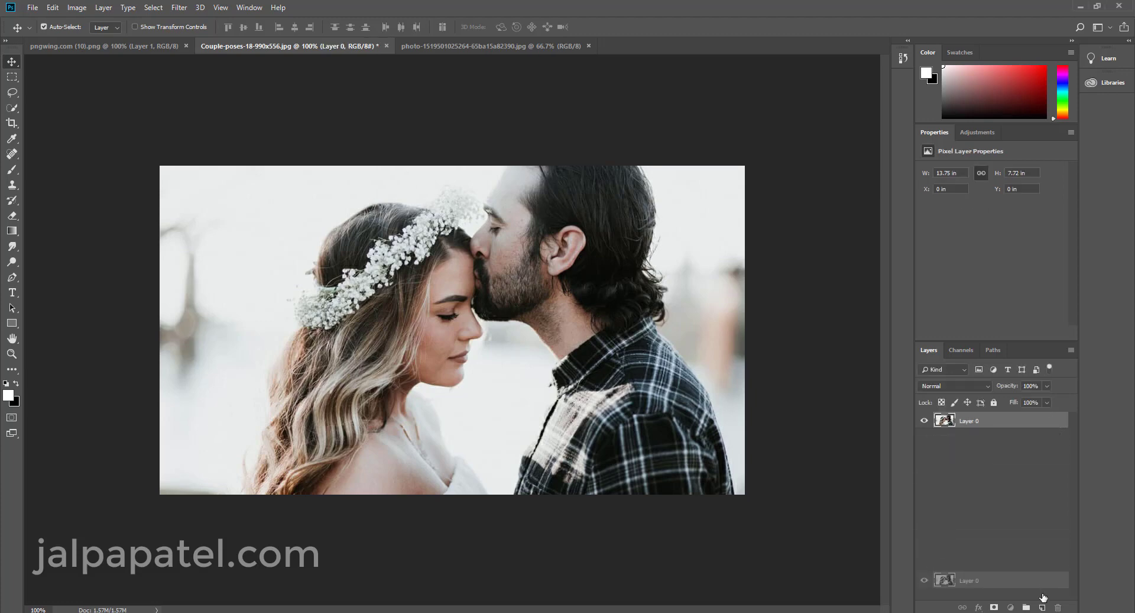
Quick-select the couple, subtracting the pale background and the gap between the crown and the man's head
click(13, 108)
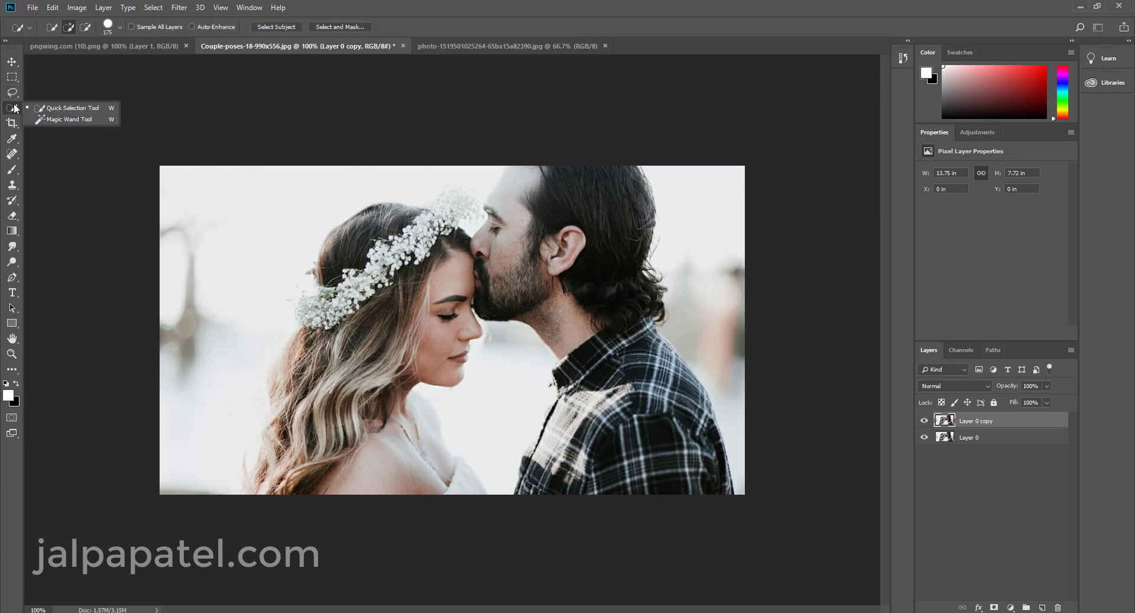
click(59, 107)
mouse_move(361, 238)
mouse_down()
mouse_move(368, 337)
mouse_move(654, 423)
mouse_move(633, 382)
mouse_up()
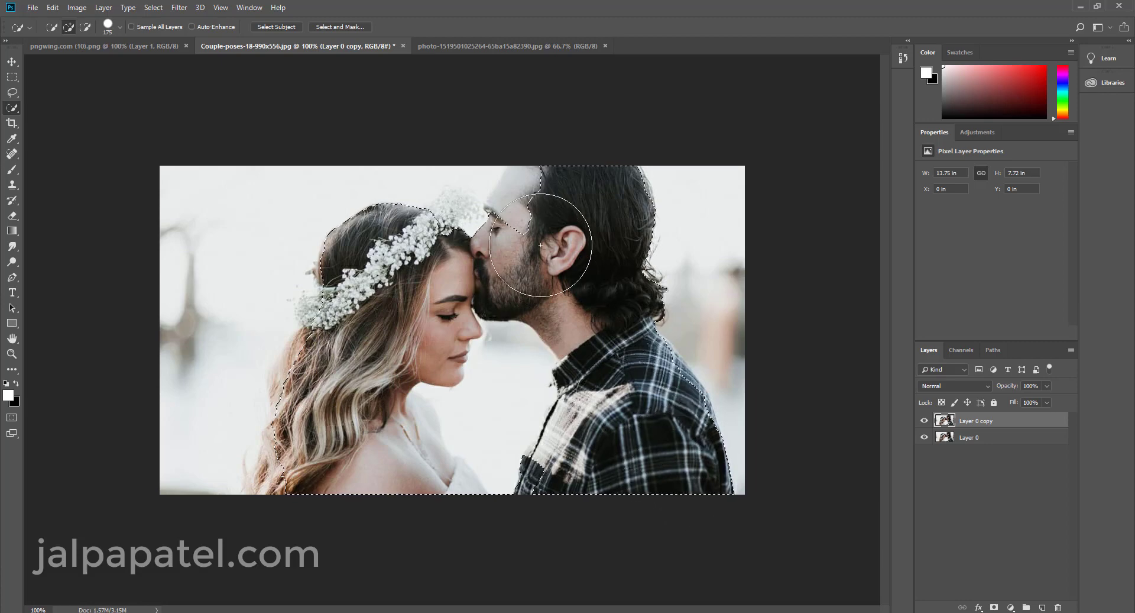
click(85, 27)
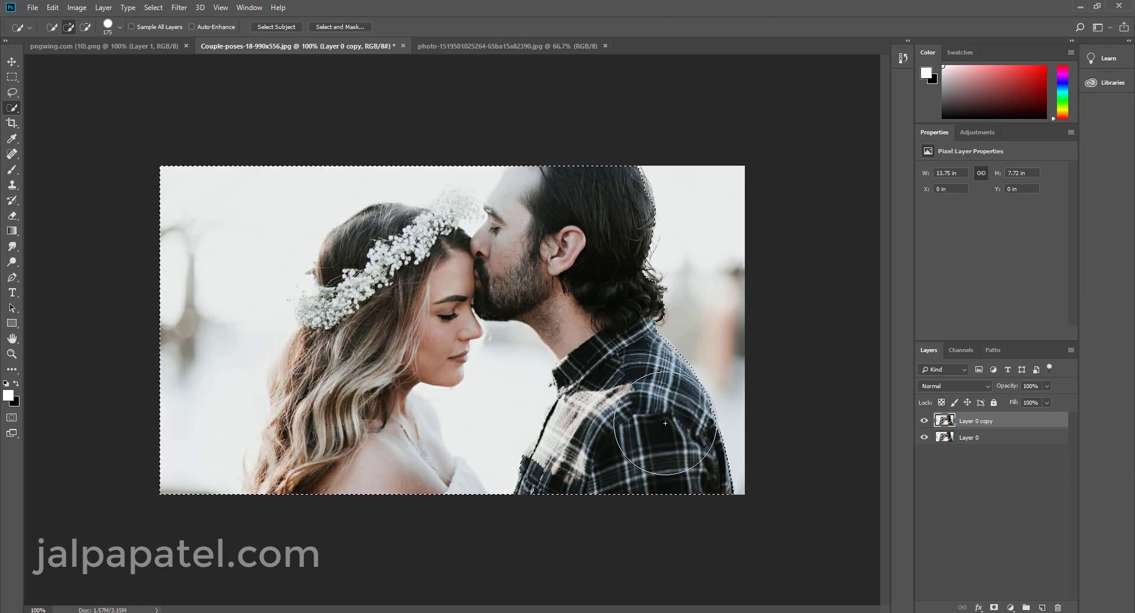
mouse_move(766, 190)
mouse_down()
mouse_move(292, 152)
mouse_move(511, 393)
mouse_move(463, 405)
mouse_move(530, 398)
mouse_up()
key(bracketleft)
key(bracketleft)
key(bracketleft)
drag(393, 154, 467, 183)
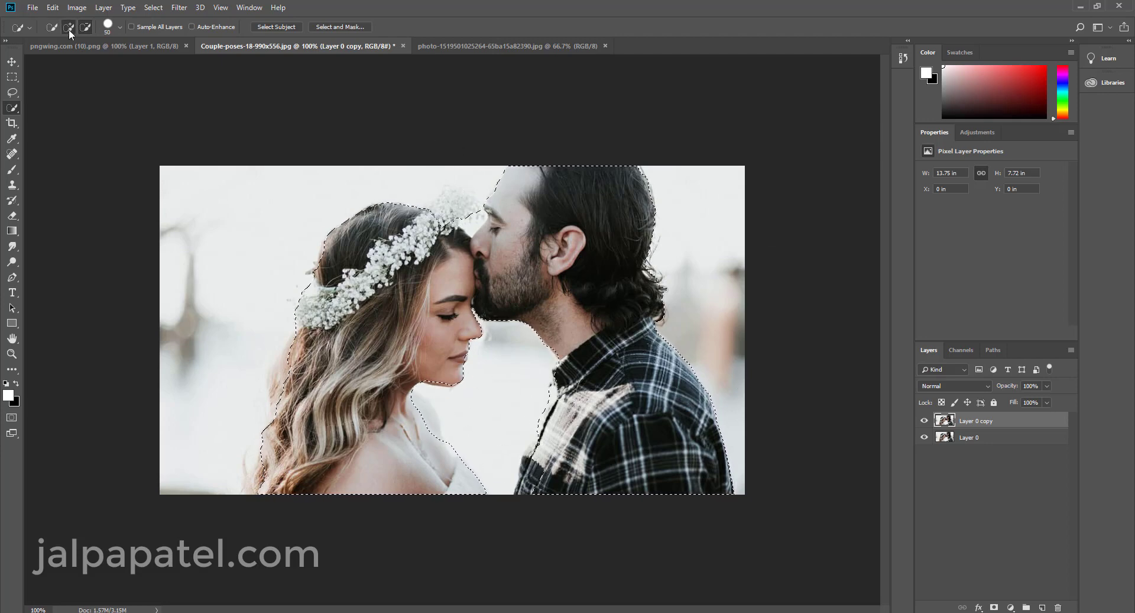
click(69, 27)
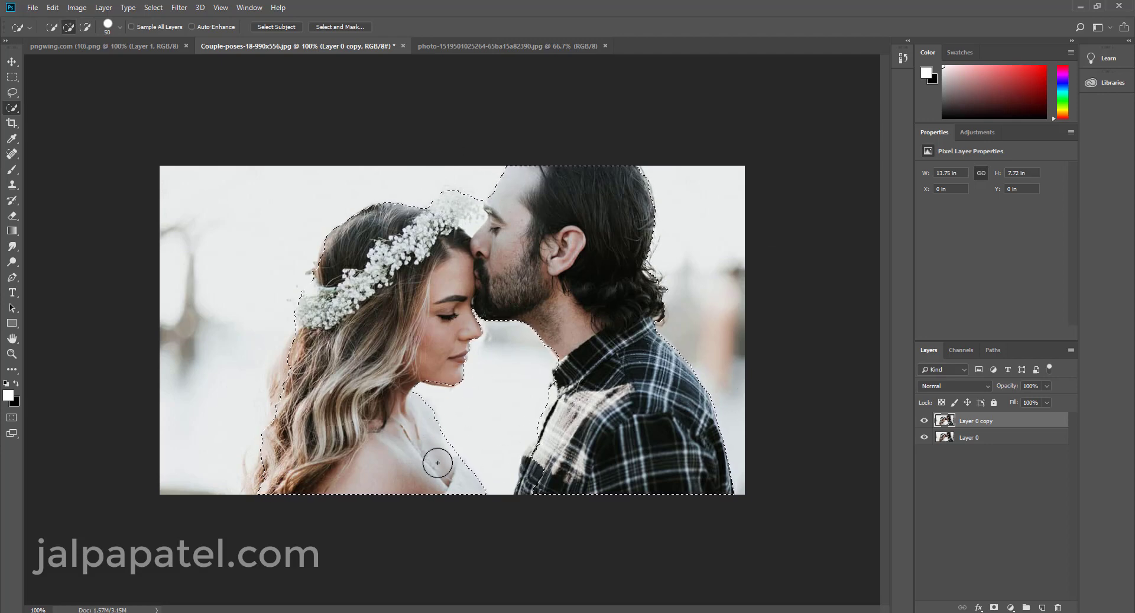
Switch to Quick Mask and erase and paint the red overlay around the flower crown and faces
click(340, 27)
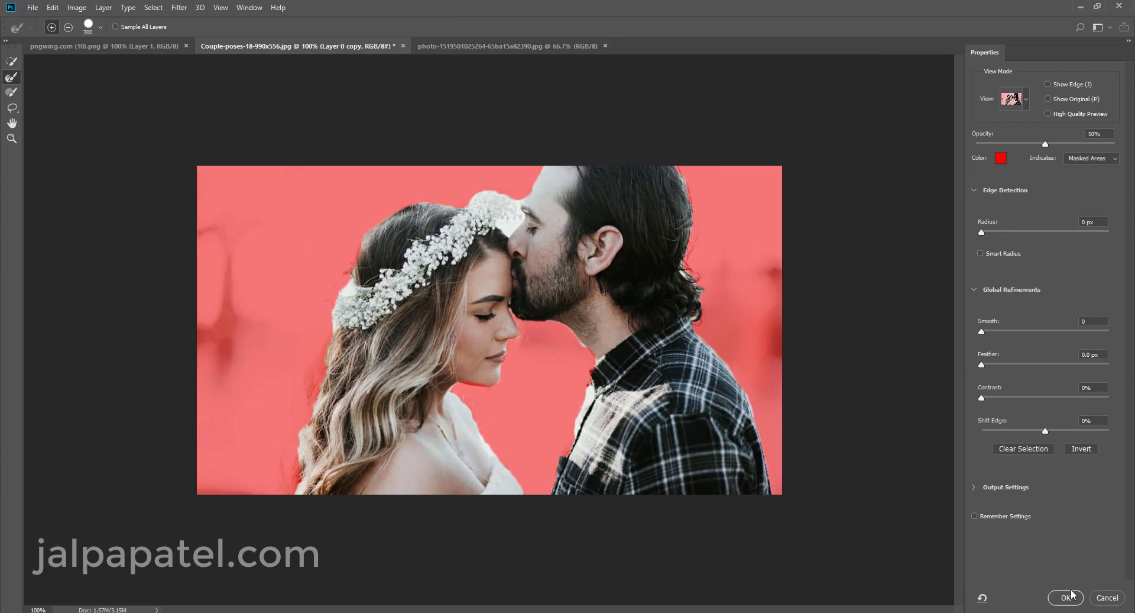
key(Escape)
key(q)
key(e)
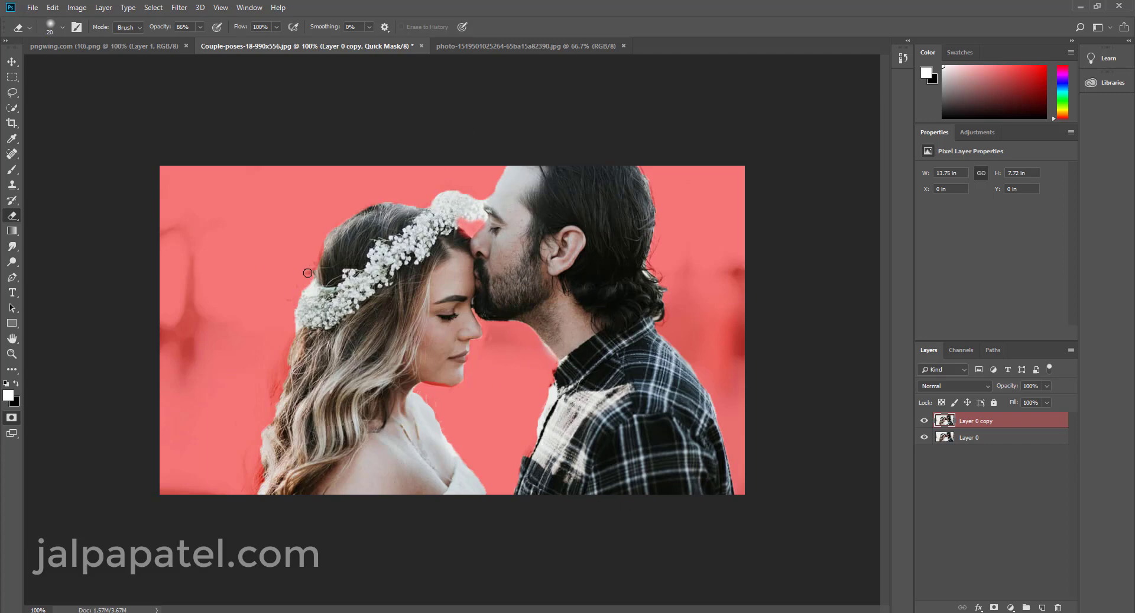
key(b)
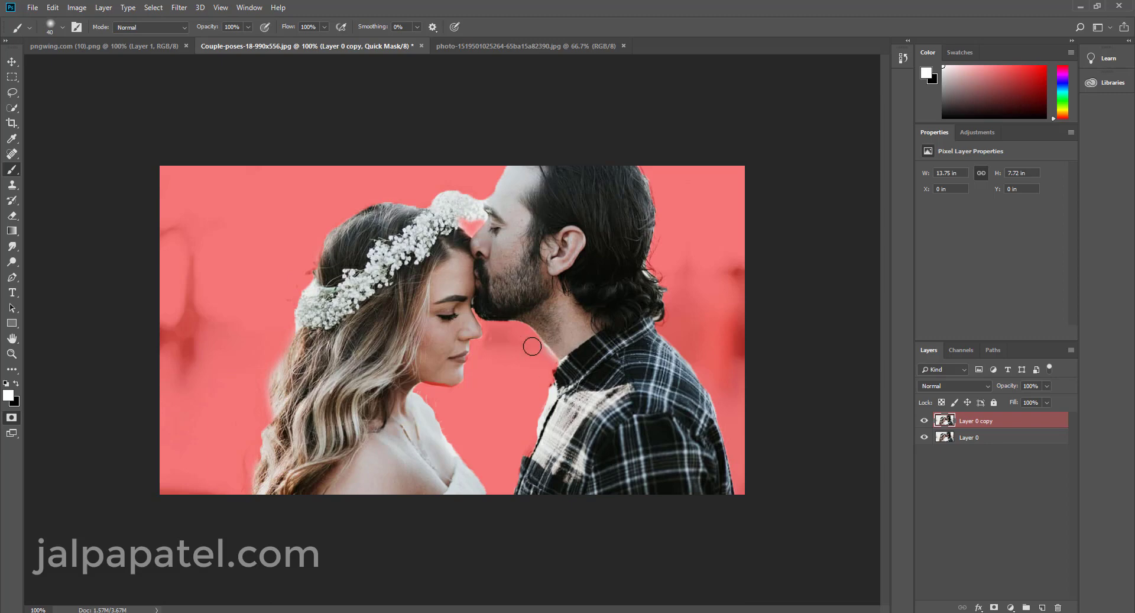
key(e)
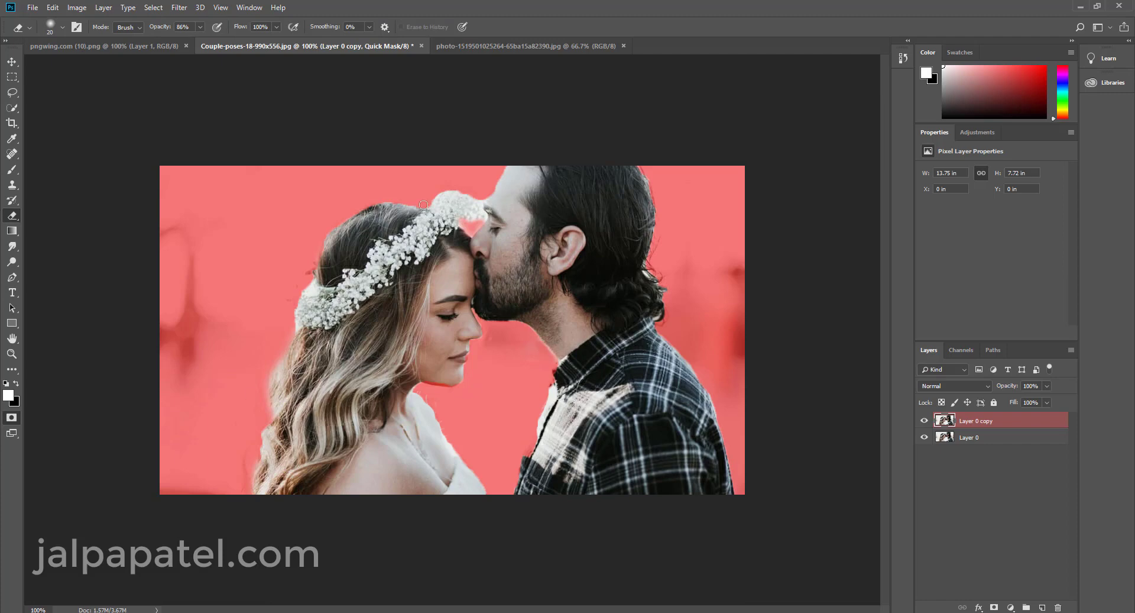
key(bracketleft)
scroll(482, 194, up, 1)
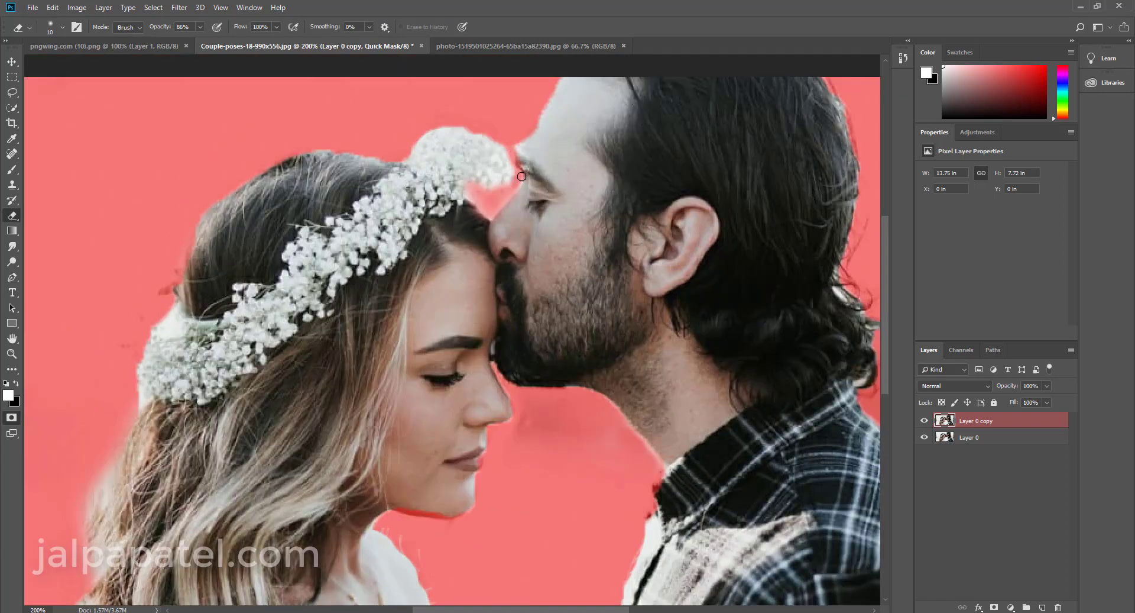
Touch up the mask along the man's coat edge with a smaller brush
key(b)
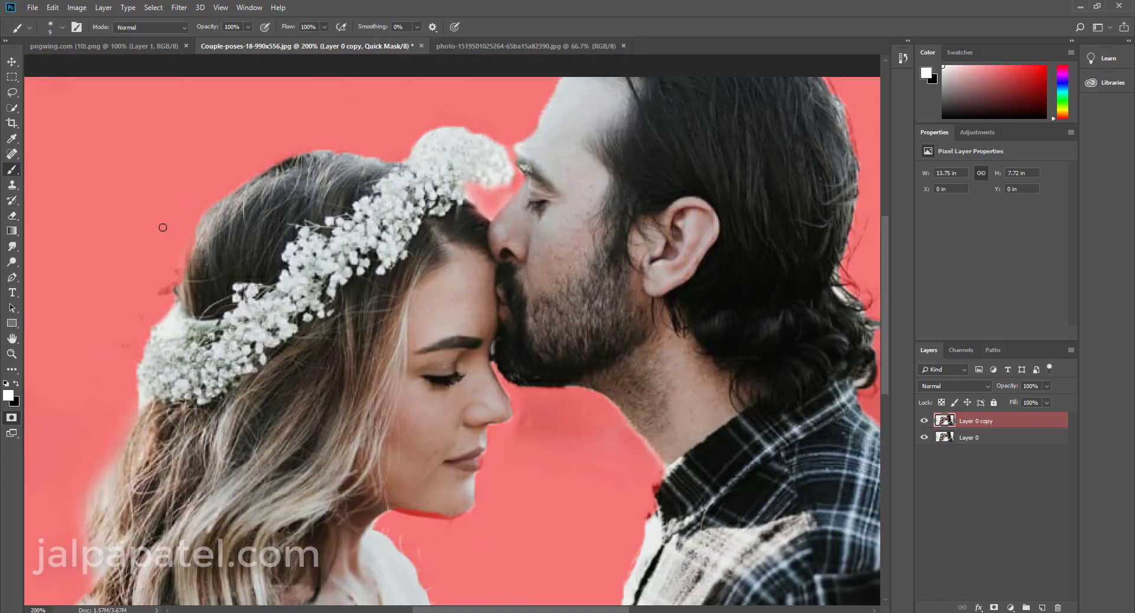
key(e)
key(b)
scroll(304, 420, down, 5)
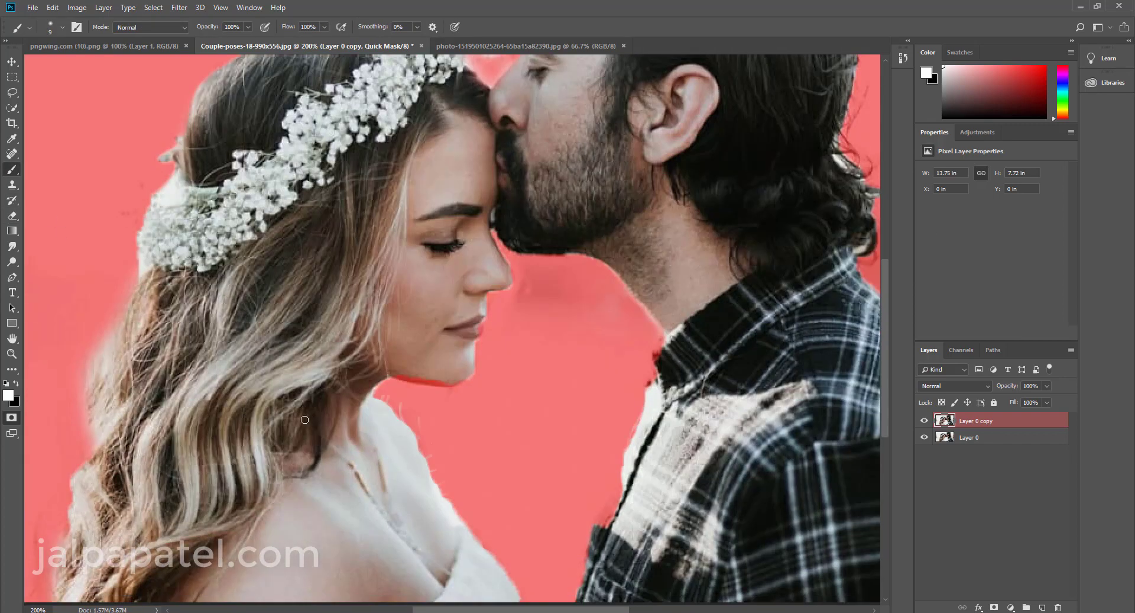
scroll(466, 377, down, 5)
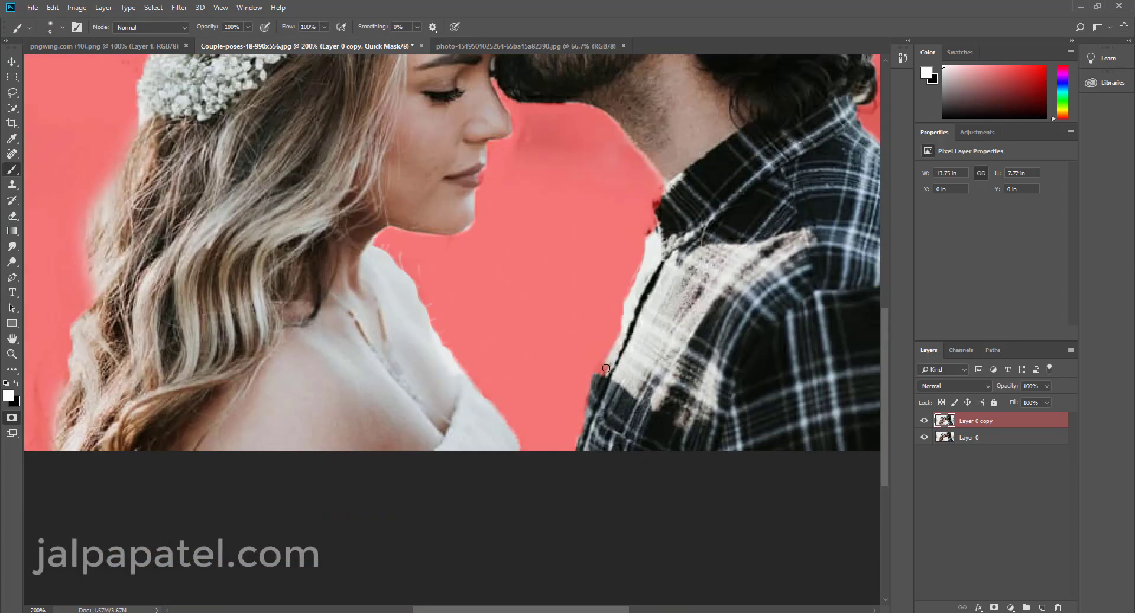
drag(606, 368, 592, 398)
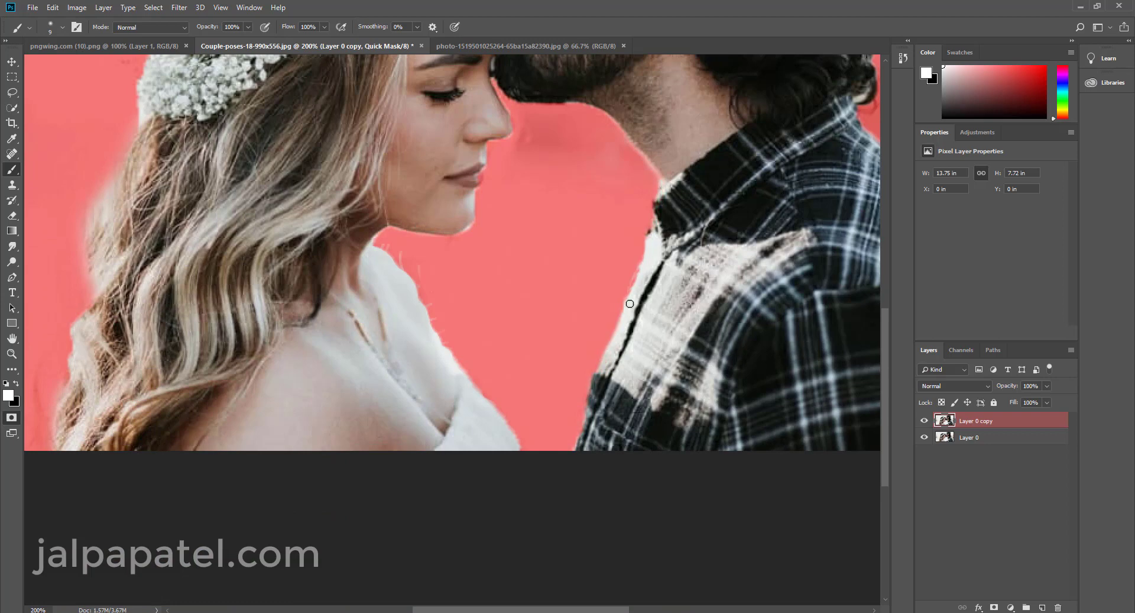
scroll(629, 303, left, 8)
Zoom in on the man's ear and hair with a smaller eraser for fine edge cleanup
key(q)
key(q)
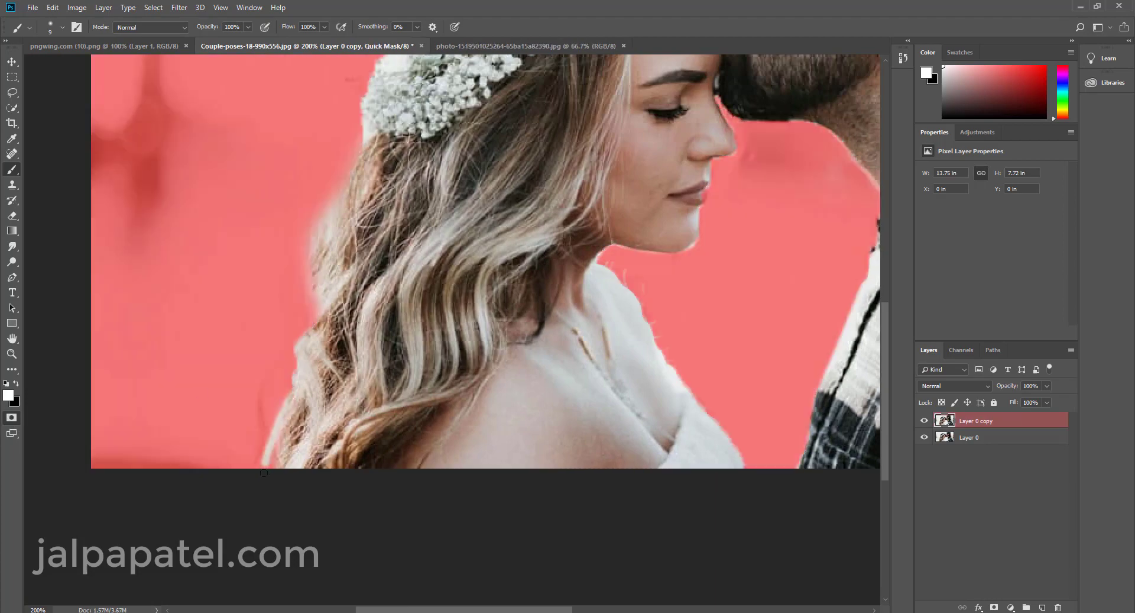
key(e)
key(ctrl+1)
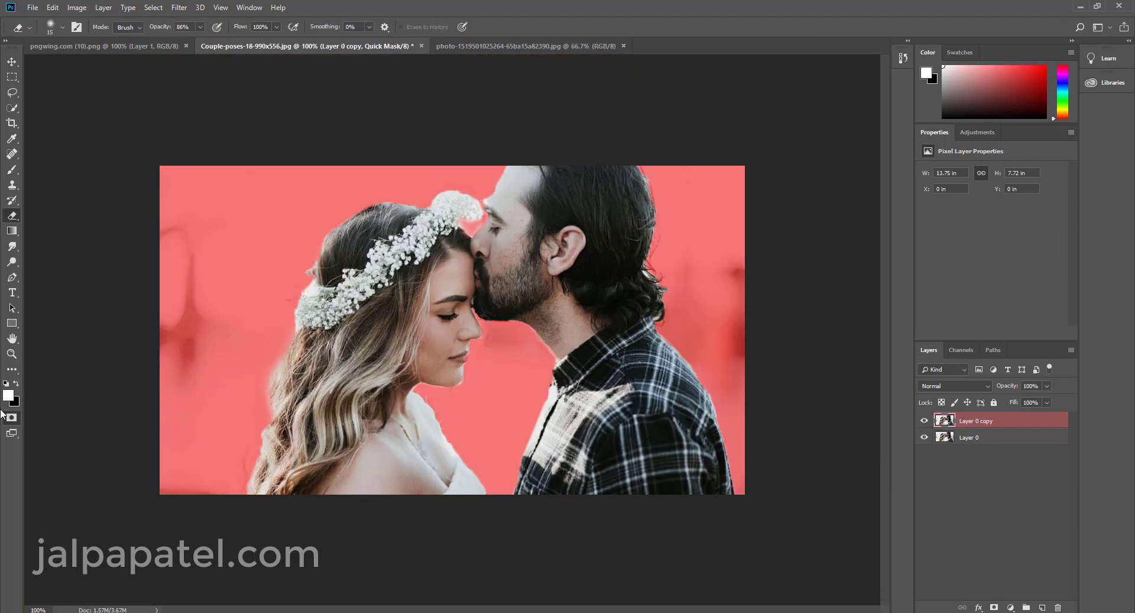
key(ctrl+plus)
key(ctrl+plus)
key(bracketleft)
key(bracketleft)
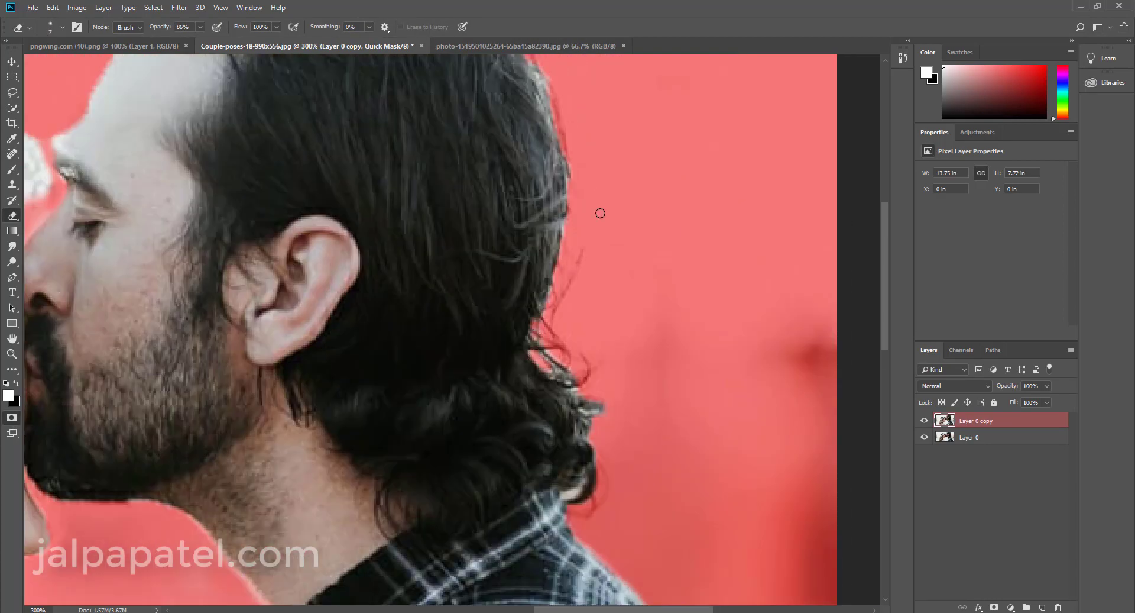
scroll(600, 212, up, 3)
Refine the couple's edges (Radius 4 px, Smooth 3, Feather 0.9 px, Contrast 18) into a layer mask, then start a new document
key(b)
key(alt+ctrl+r)
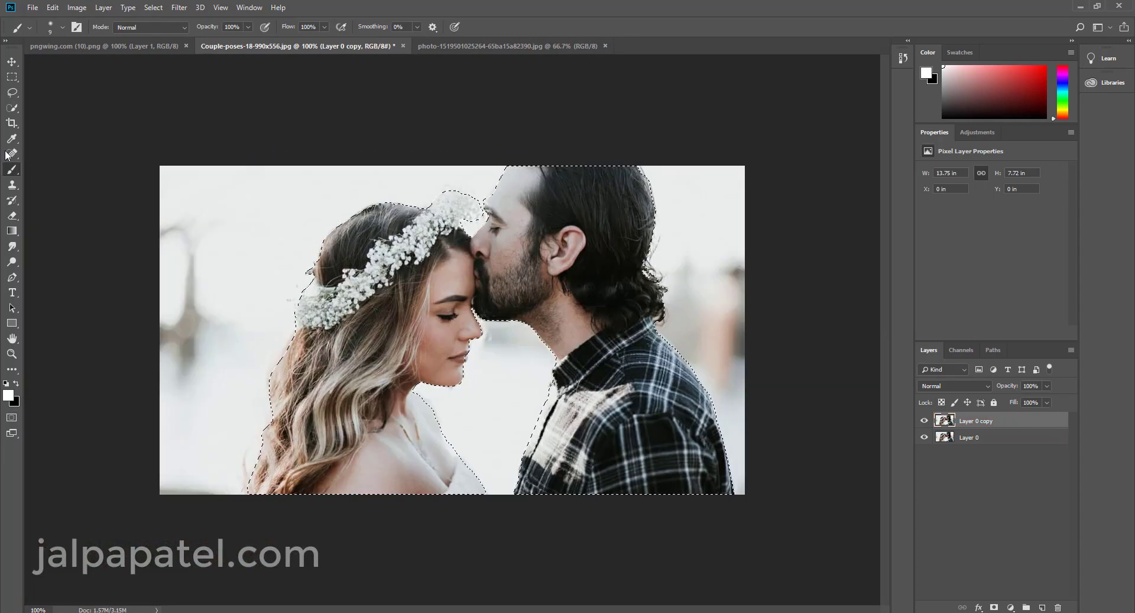
text(4)
key(Tab)
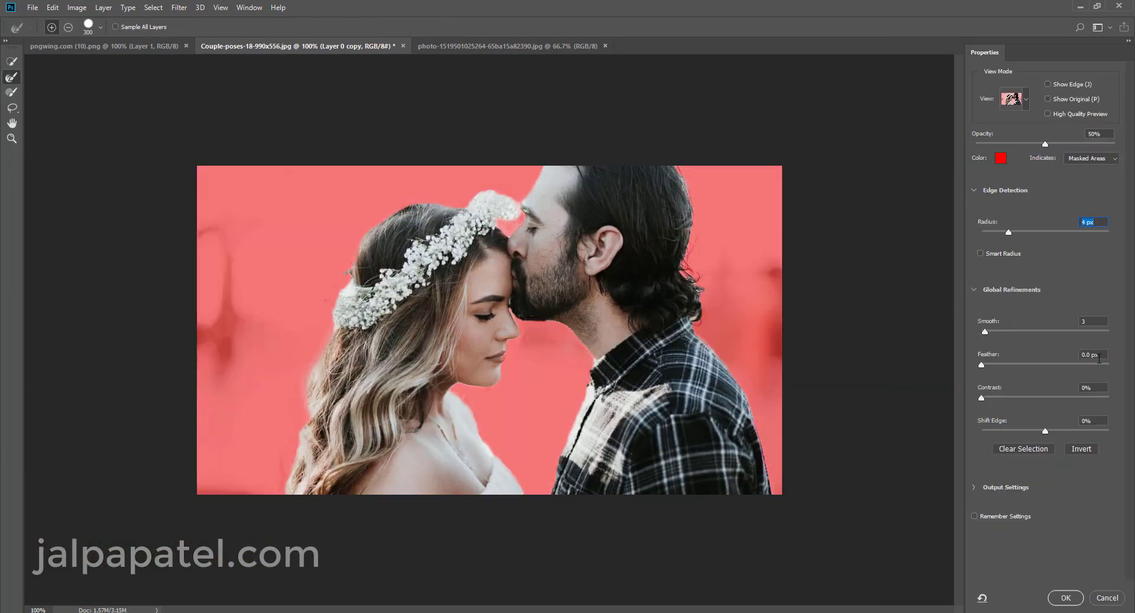
text(3)
key(Tab)
text(0.9	18)
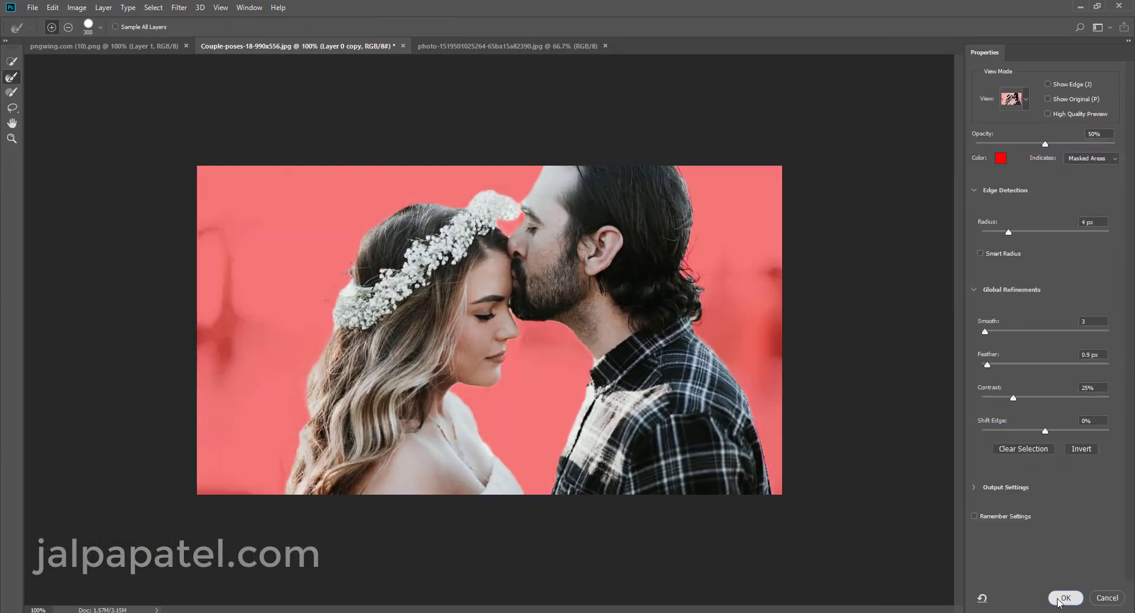
click(1066, 598)
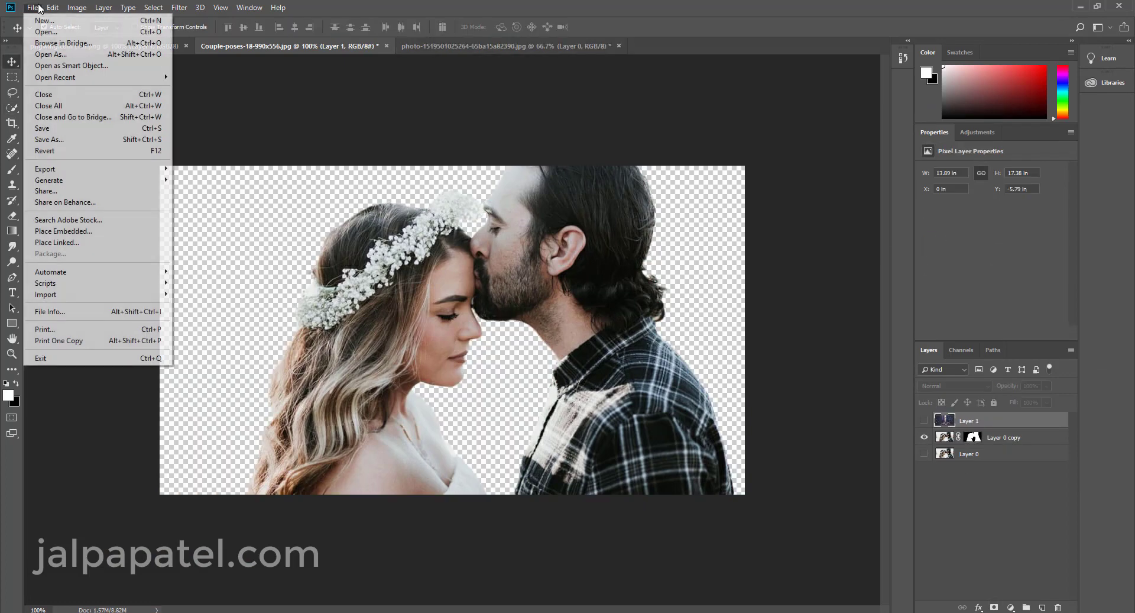
click(33, 7)
click(42, 21)
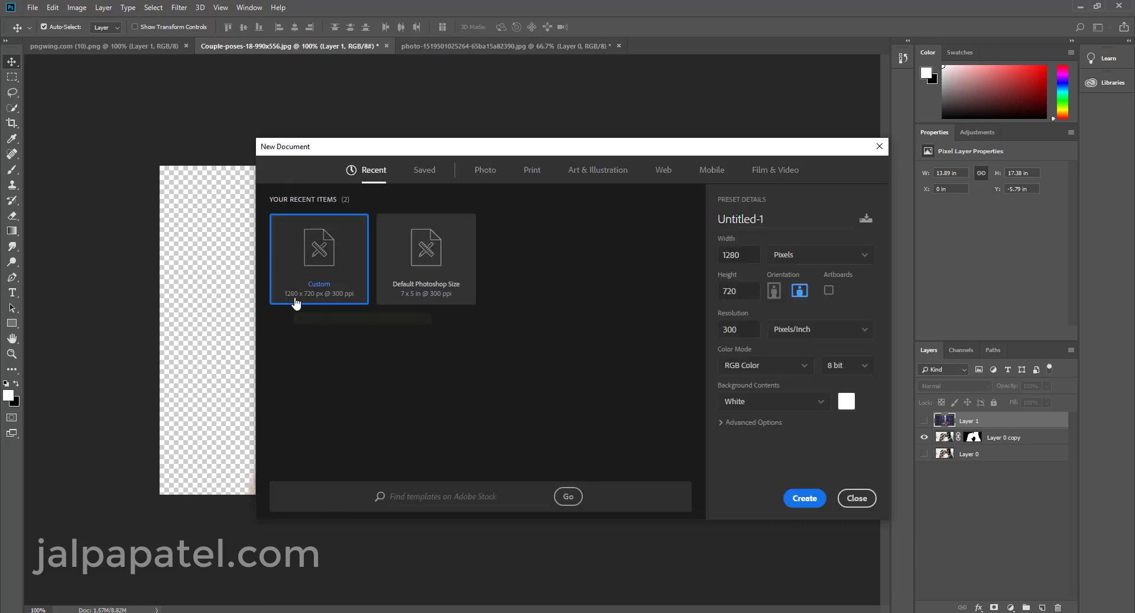
Create the 1280×720 Untitled-1 canvas and copy the masked couple layer into it
click(806, 497)
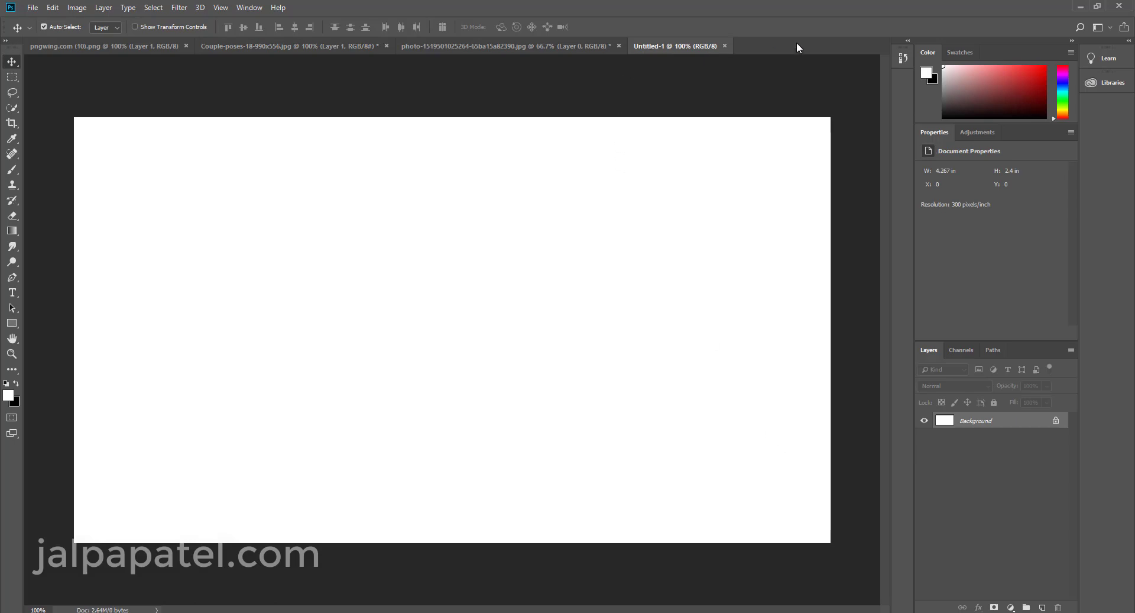
click(355, 48)
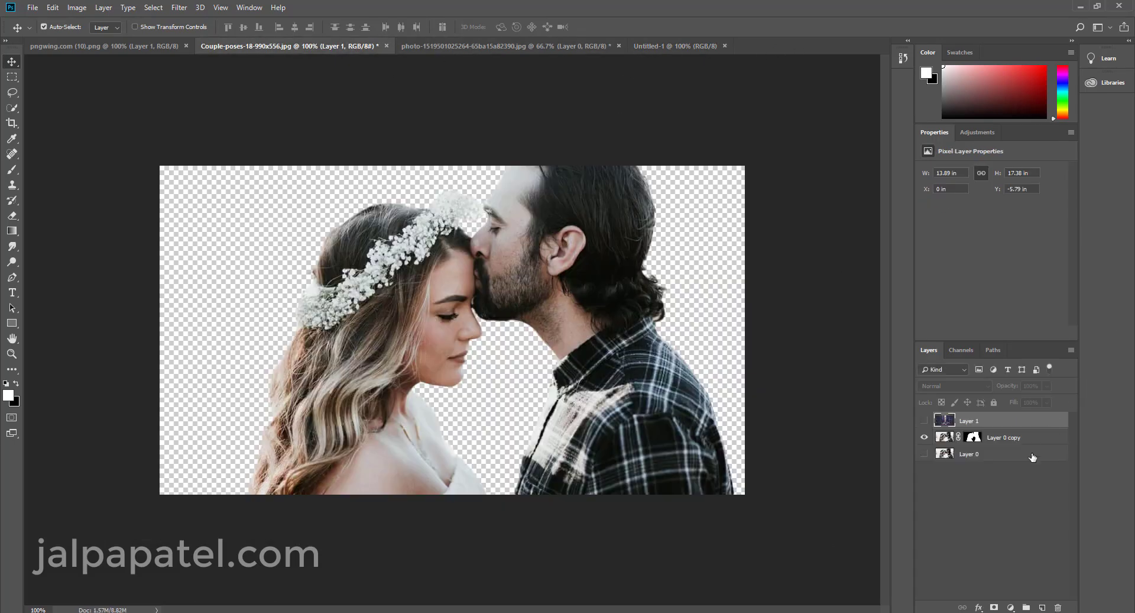
drag(1040, 439, 693, 59)
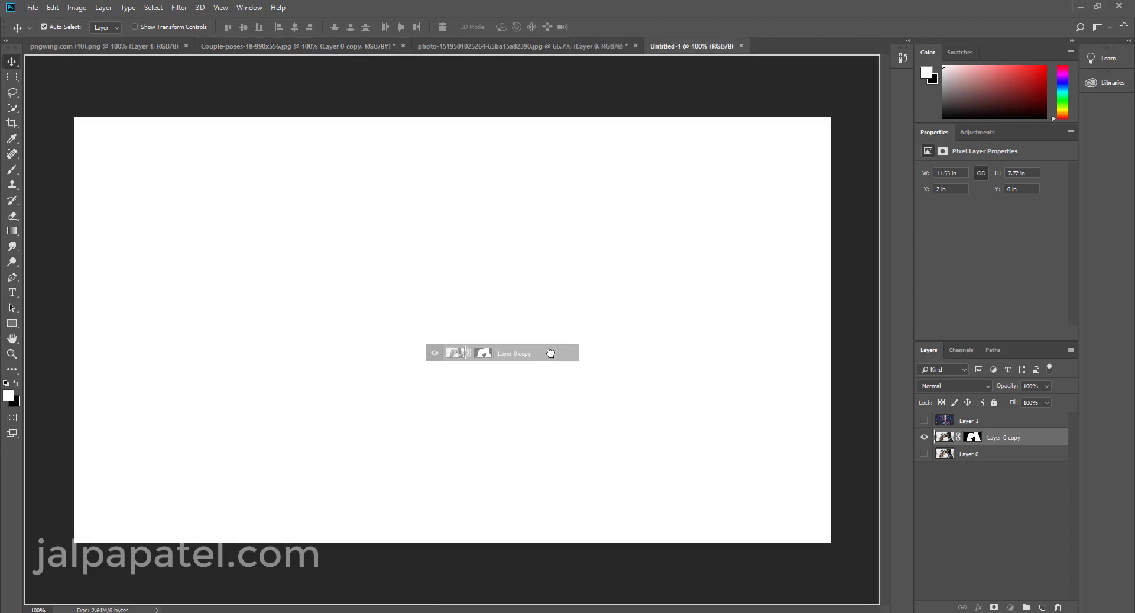
mouse_move(693, 59)
mouse_down()
mouse_move(549, 357)
mouse_move(507, 65)
mouse_up()
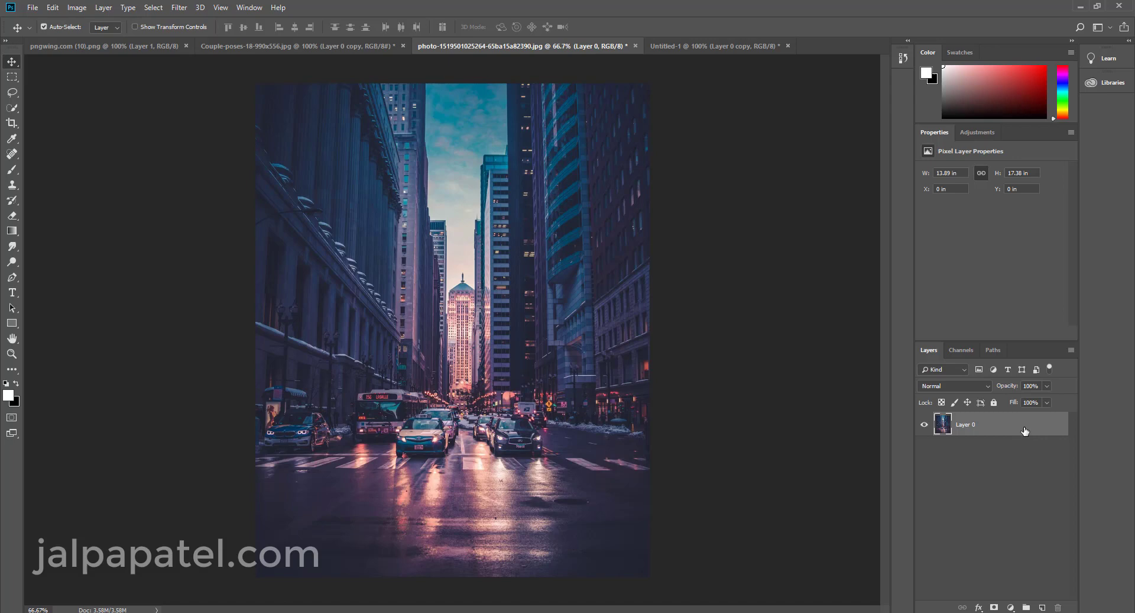
drag(1025, 430, 736, 52)
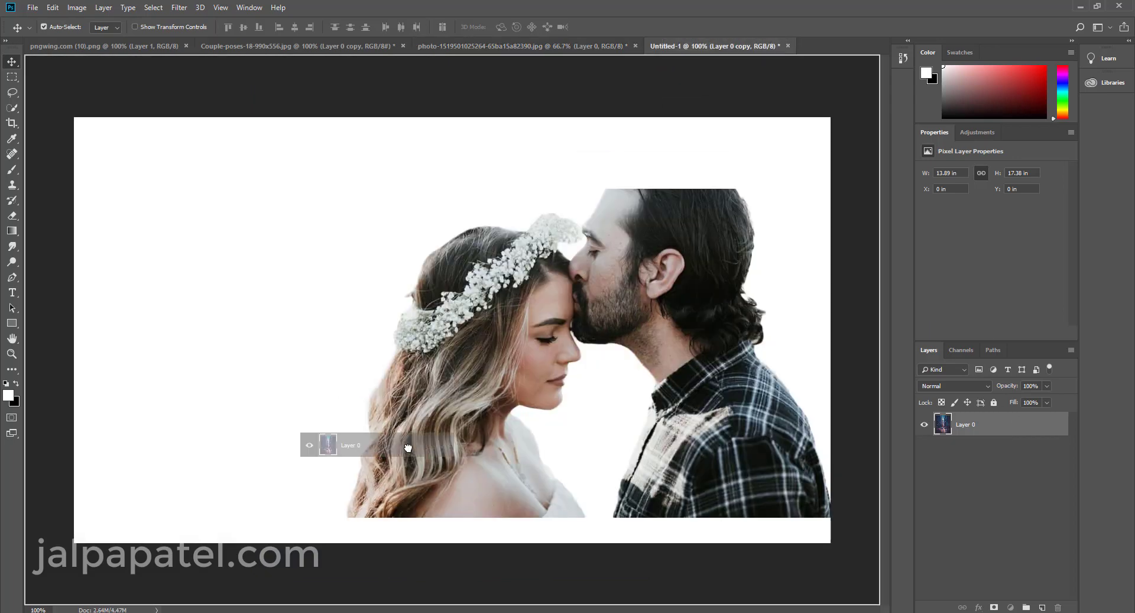
Place the city street photo behind the couple, shift it down, and move the couple up-left
drag(736, 52, 408, 447)
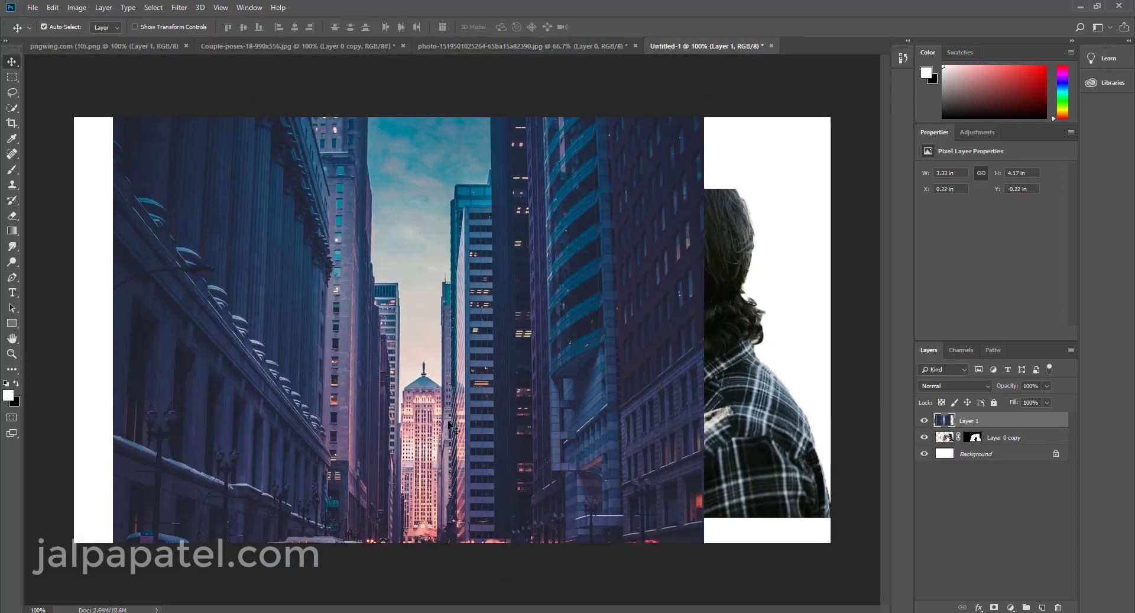
mouse_move(453, 408)
mouse_down()
mouse_move(495, 178)
mouse_move(496, 214)
mouse_up()
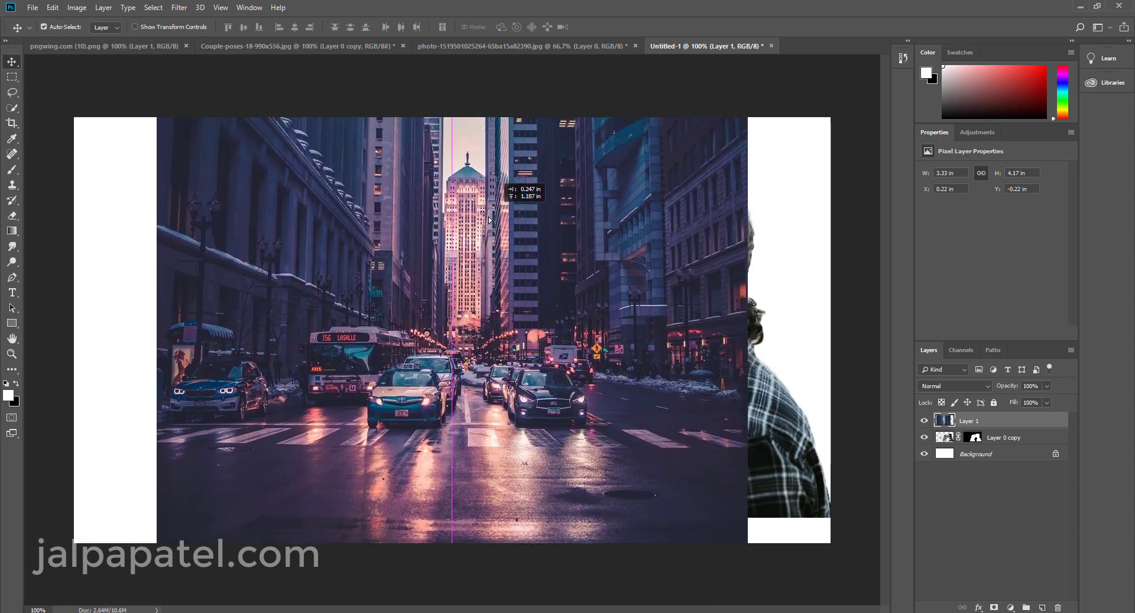
drag(496, 214, 492, 269)
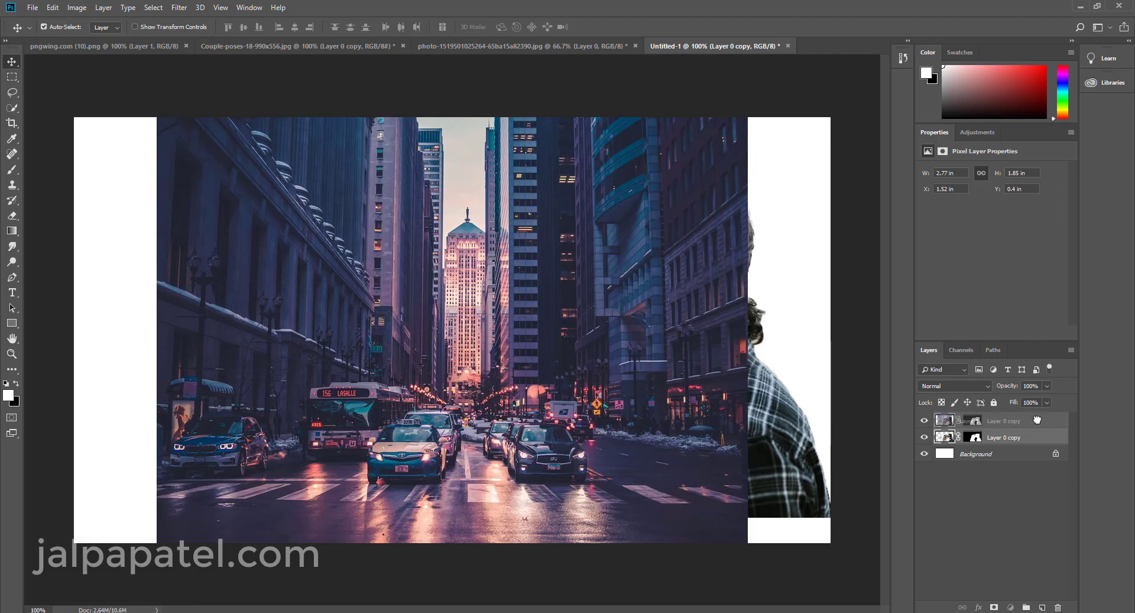
drag(1042, 445, 1037, 419)
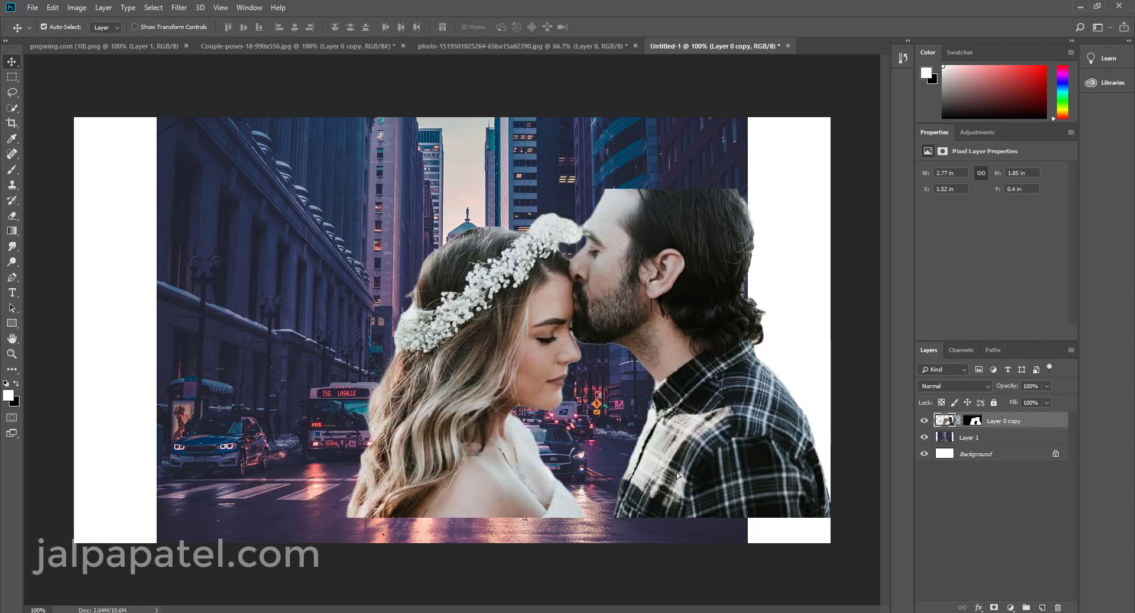
drag(677, 475, 622, 364)
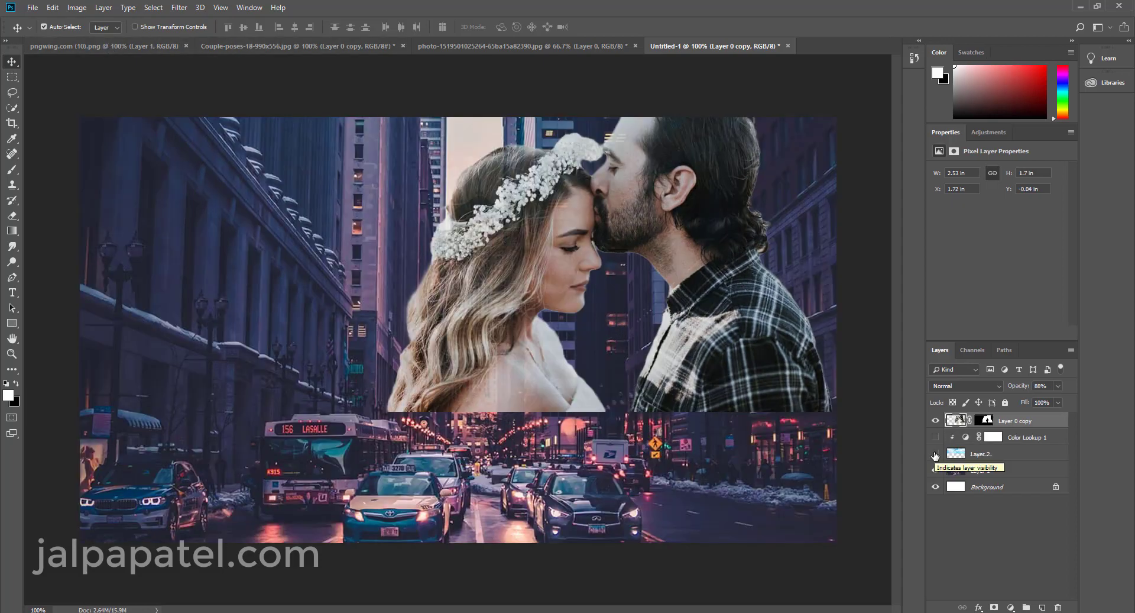
Drag the couple down and left to the canvas centre-left above the street traffic
mouse_move(497, 368)
mouse_down()
mouse_move(217, 468)
mouse_move(186, 495)
mouse_move(216, 466)
mouse_move(522, 413)
mouse_move(566, 365)
mouse_move(460, 349)
mouse_move(396, 363)
mouse_up()
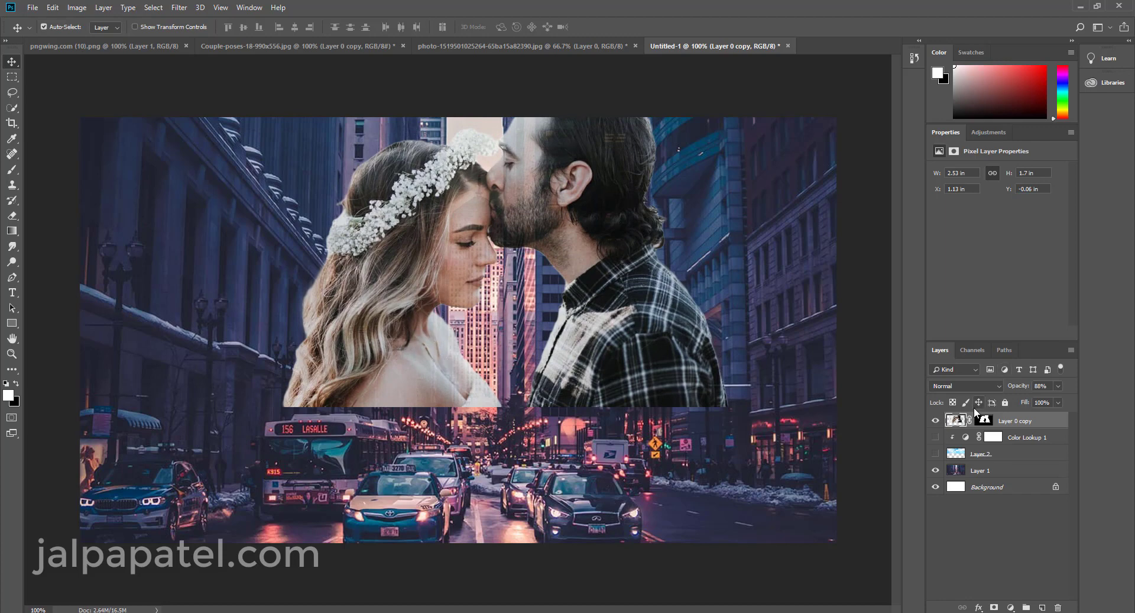
Erase the couple's layer mask along their lower edge so the bus and cars show through
click(989, 420)
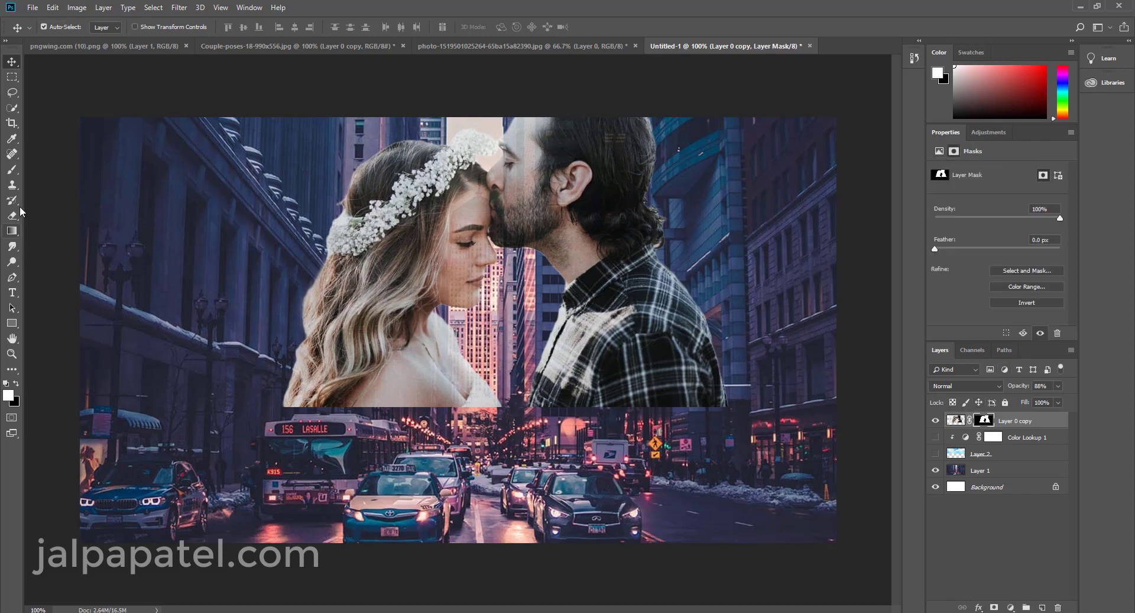
click(11, 171)
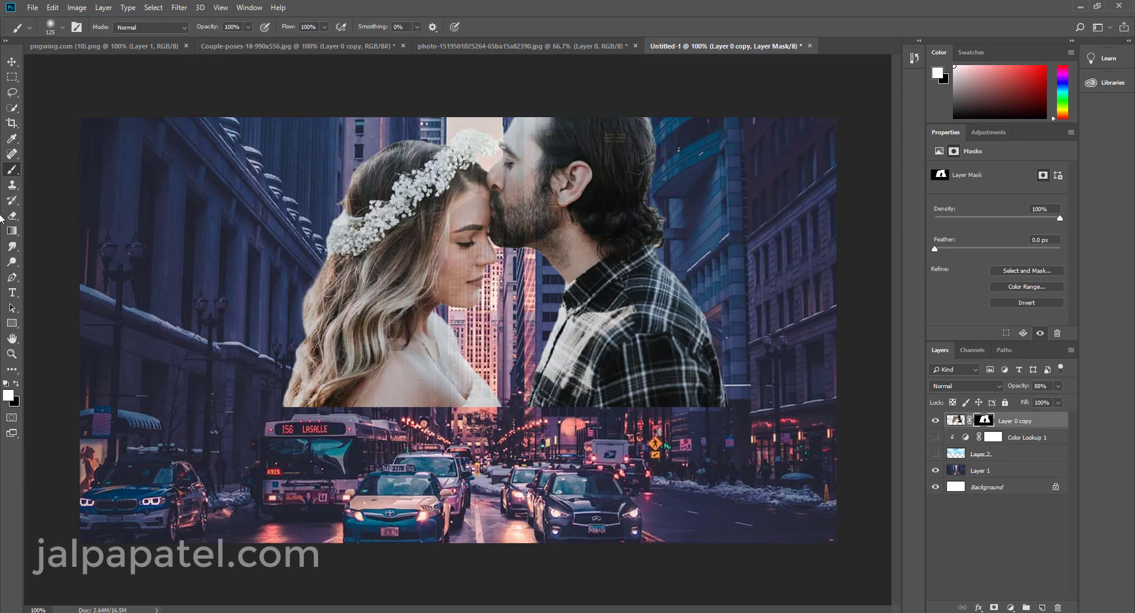
click(271, 400)
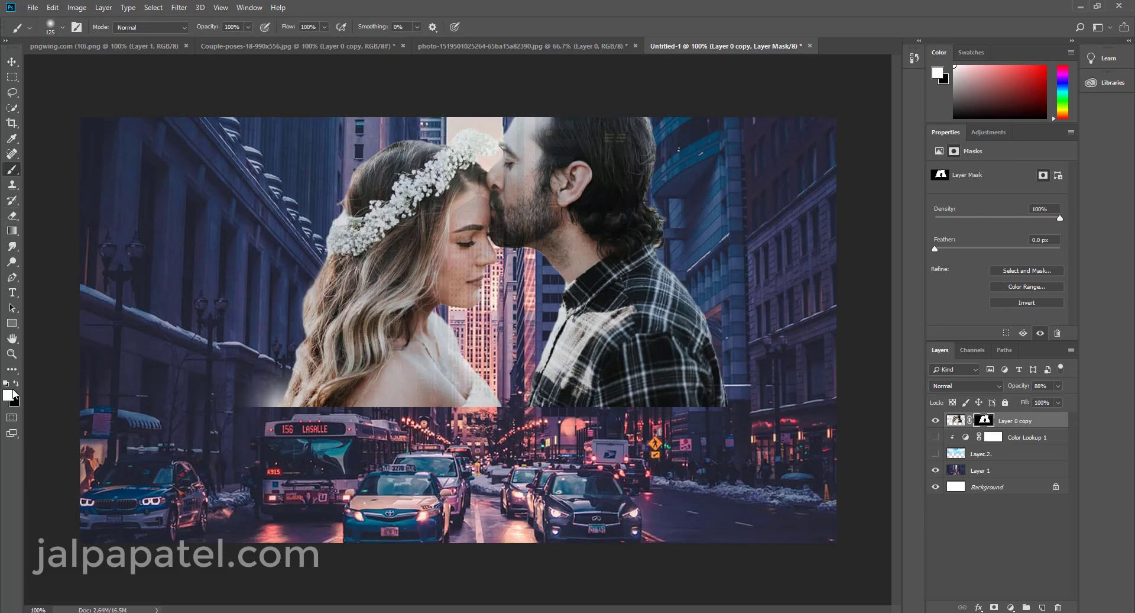
key(ctrl+z)
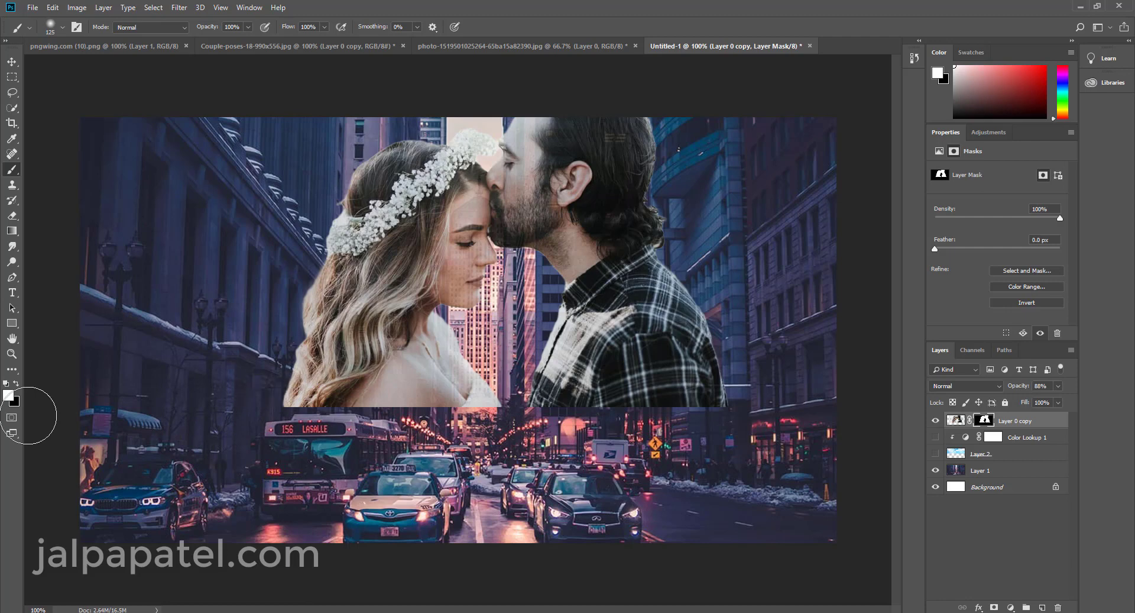
click(7, 220)
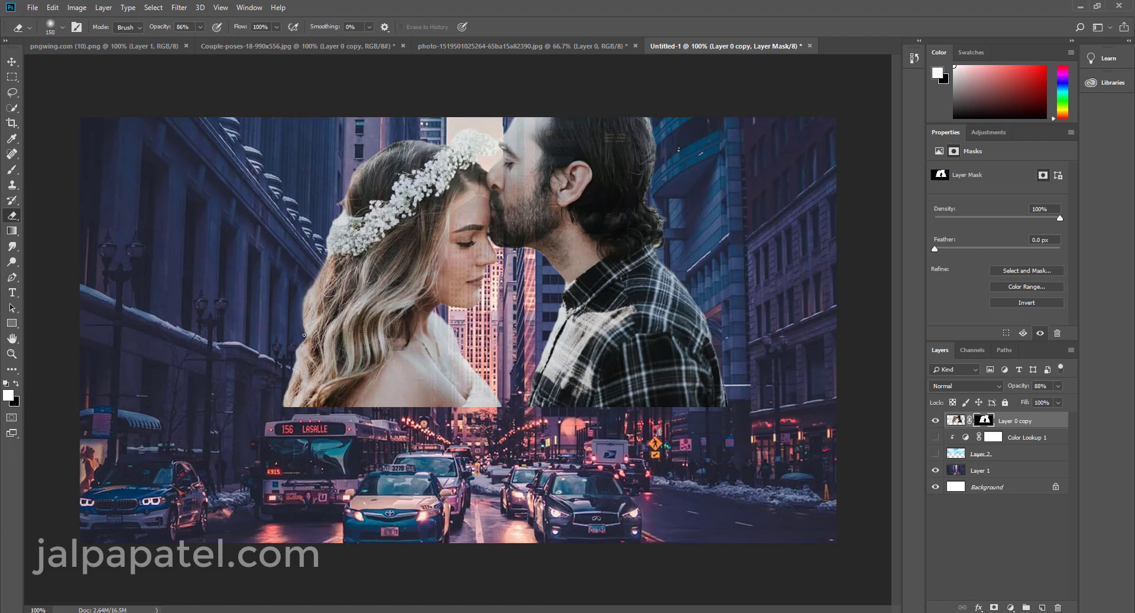
mouse_move(285, 408)
mouse_down()
mouse_move(291, 428)
mouse_move(760, 392)
mouse_up()
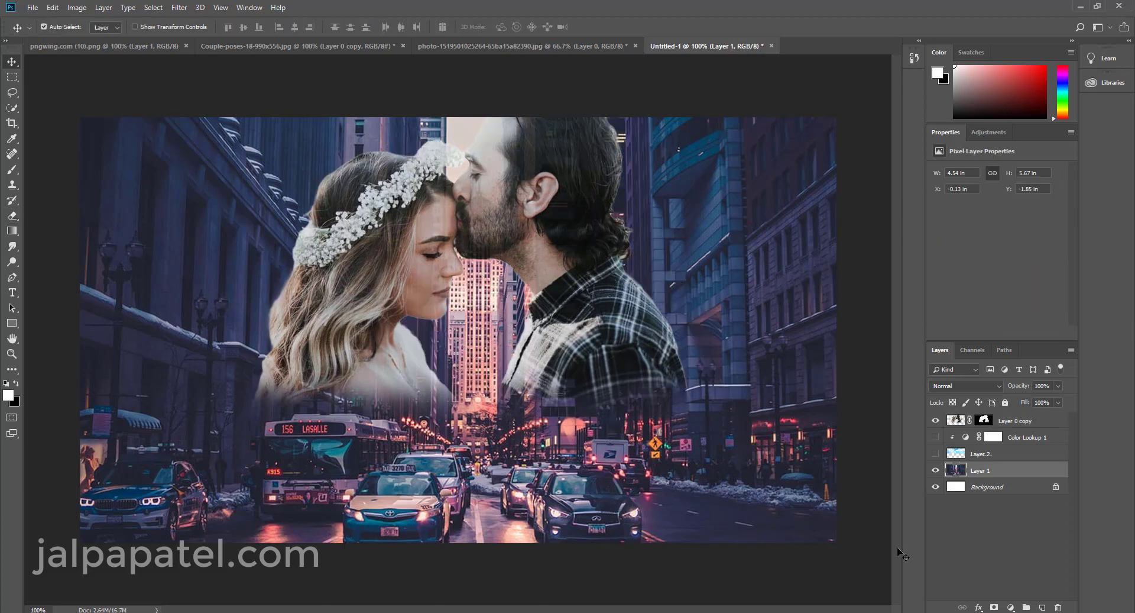
Add a Color Lookup layer above the city photo, settling on 2Strip.look after comparing Moonlight
click(1012, 608)
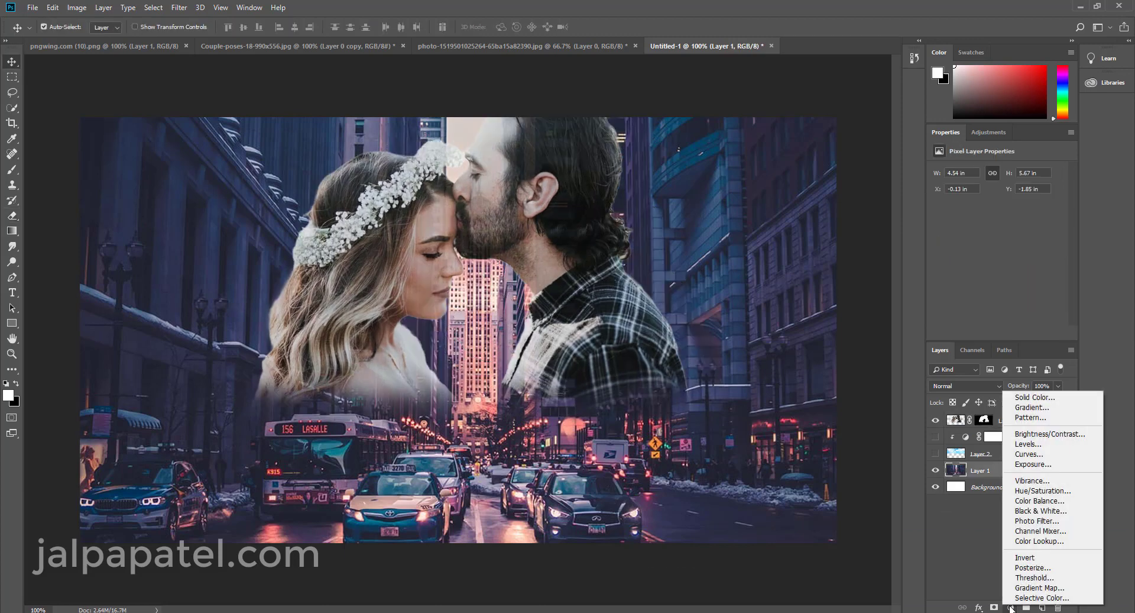
click(1029, 538)
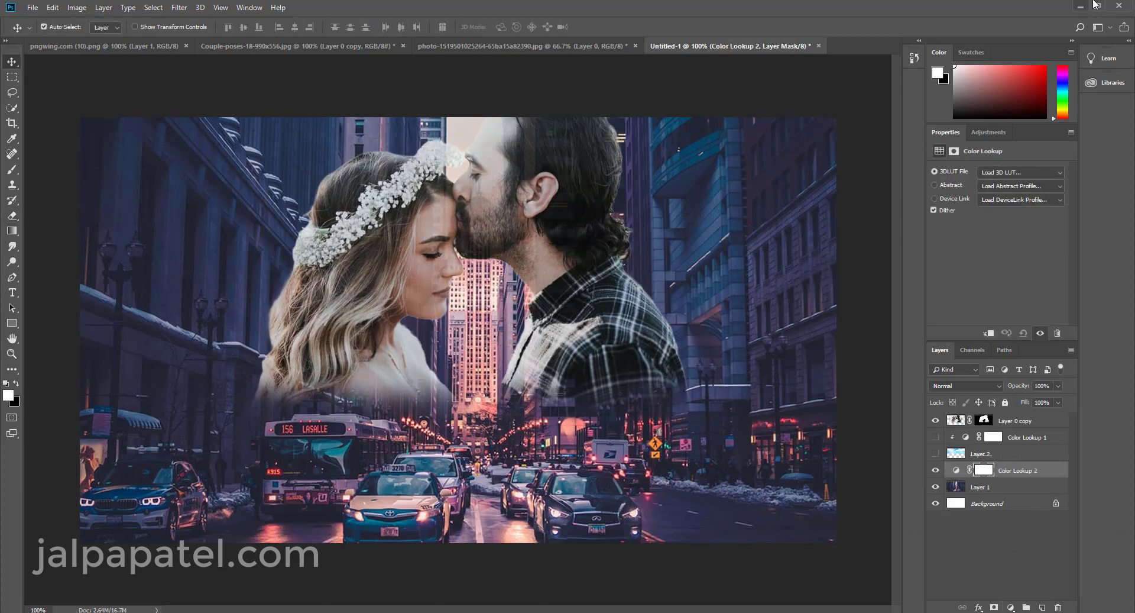
click(1032, 173)
click(1025, 227)
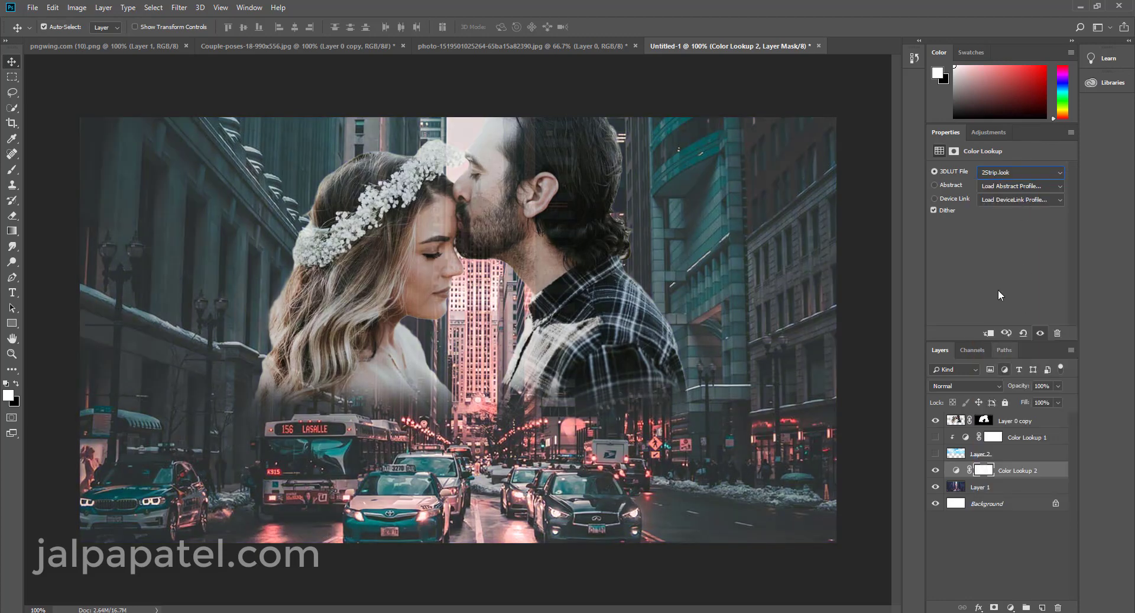
click(1012, 173)
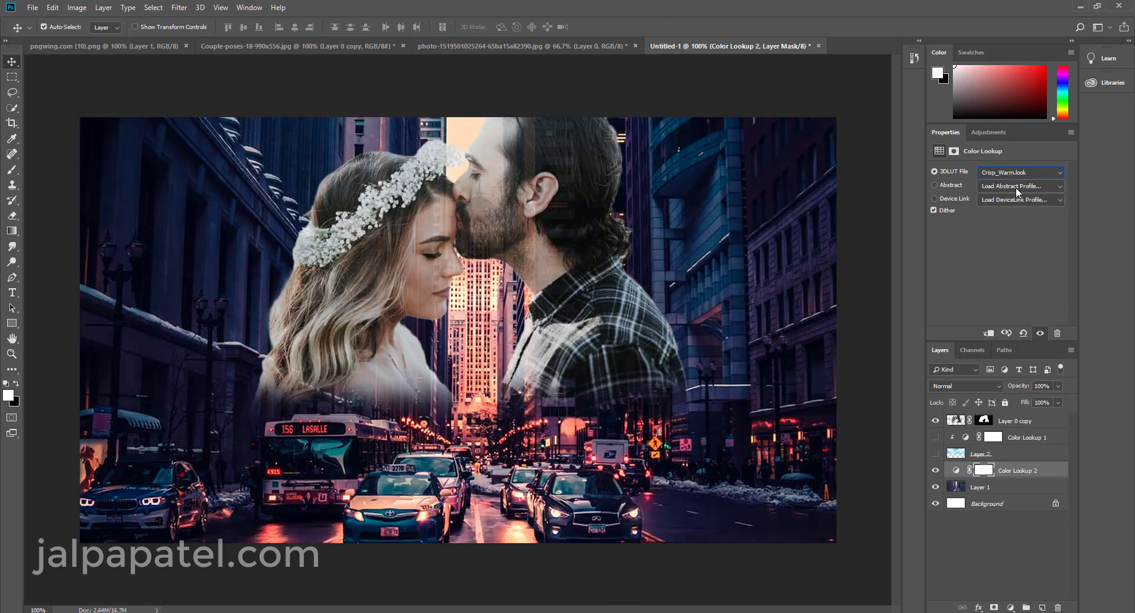
click(991, 417)
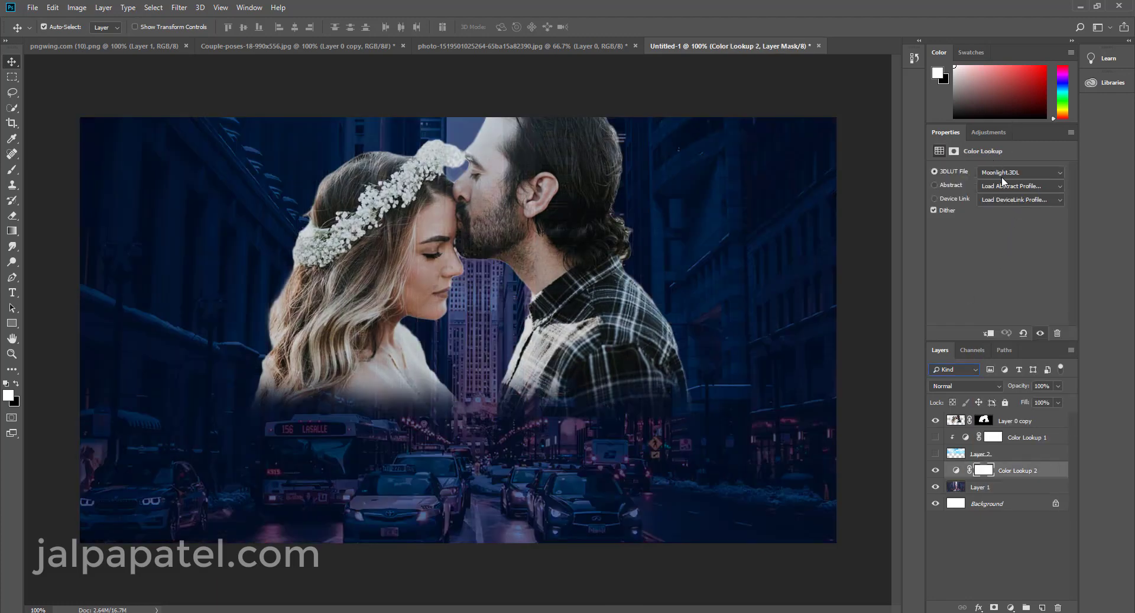
click(1001, 177)
click(1000, 220)
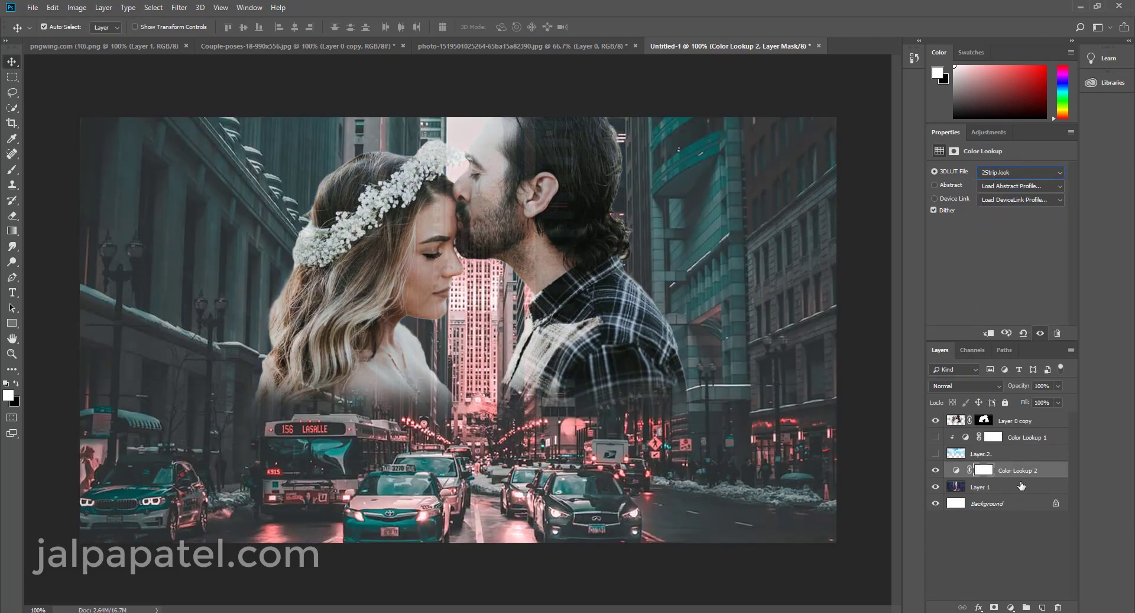
Lower the city photo layer to 87% opacity and nudge the couple slightly right and down
key(alt+bracketleft)
click(1058, 386)
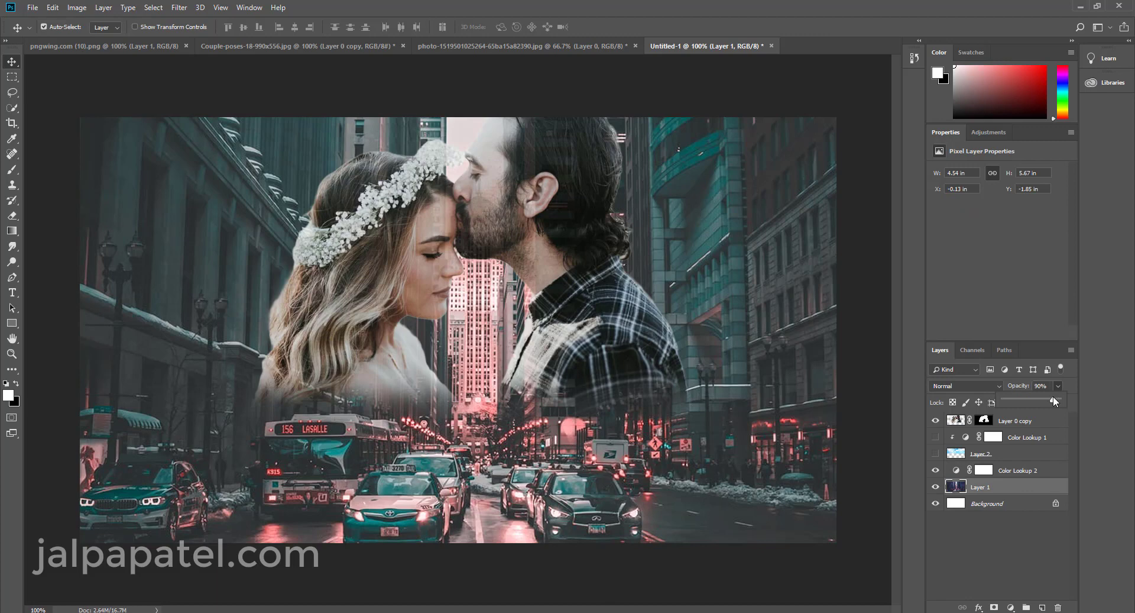
drag(1053, 396, 1052, 401)
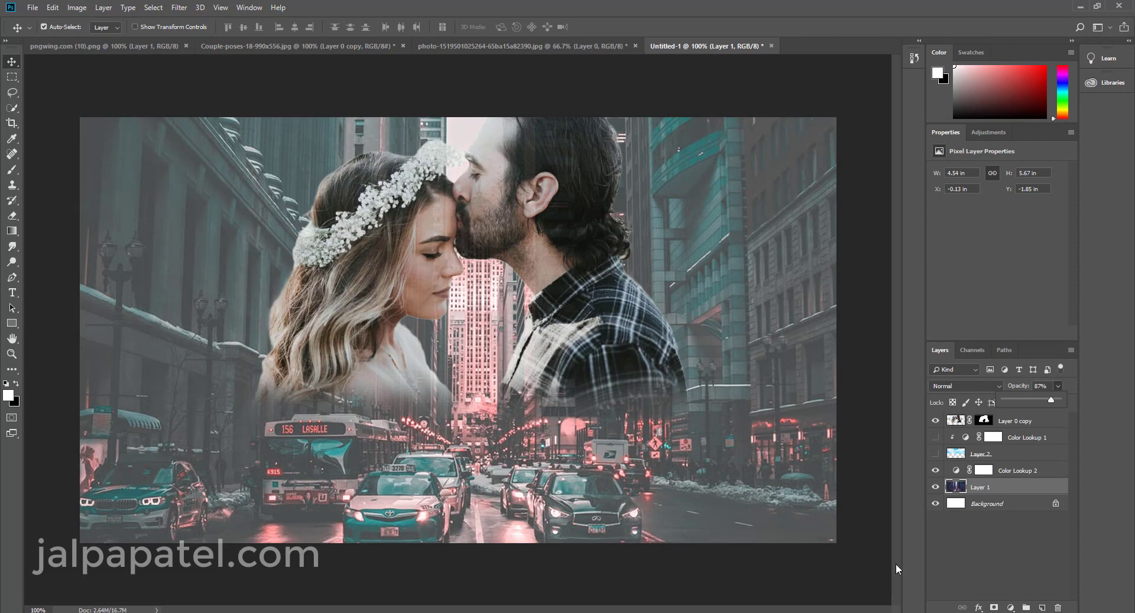
click(1000, 549)
mouse_move(528, 189)
mouse_down()
mouse_move(718, 203)
mouse_move(438, 159)
mouse_move(553, 184)
mouse_move(529, 207)
mouse_move(525, 197)
mouse_up()
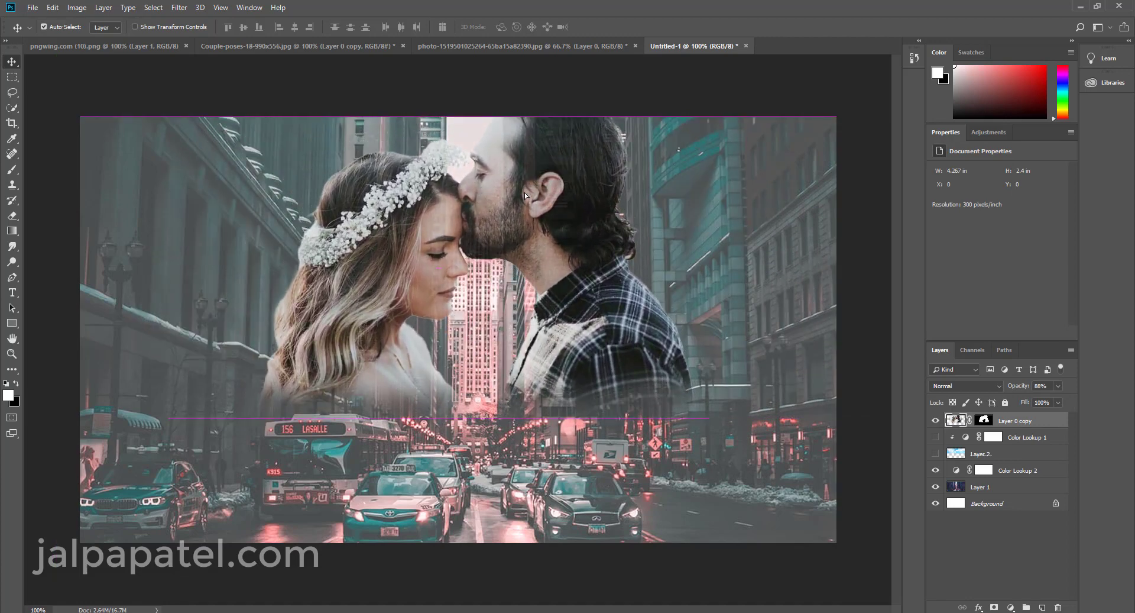
Scale the couple layer to about 119% from the centre, nudge it down, and set 96% opacity
key(ctrl+t)
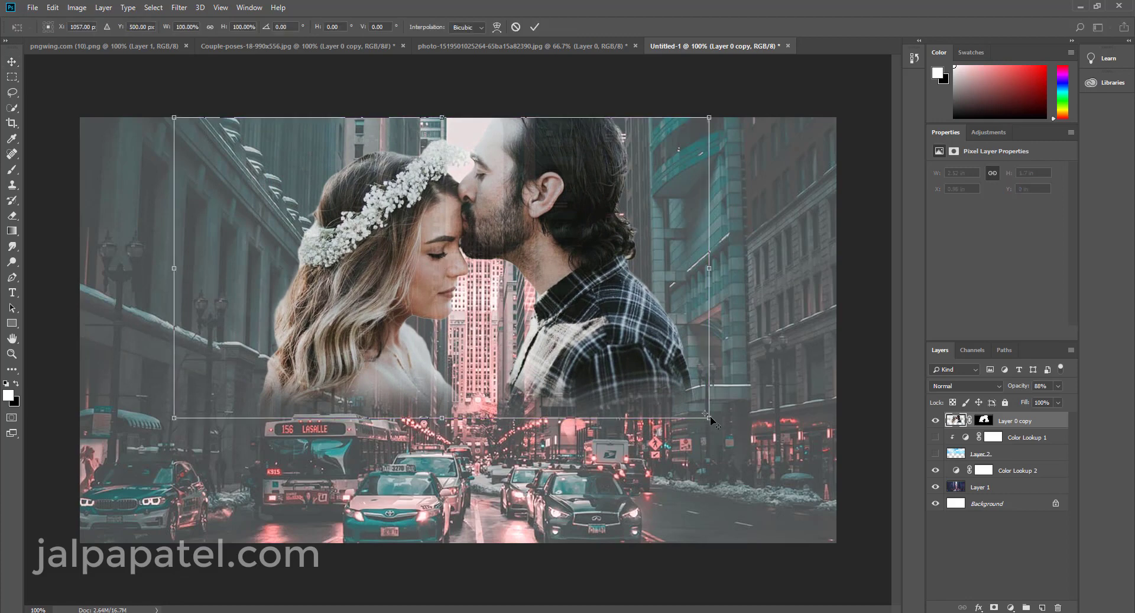
alt+click(737, 435)
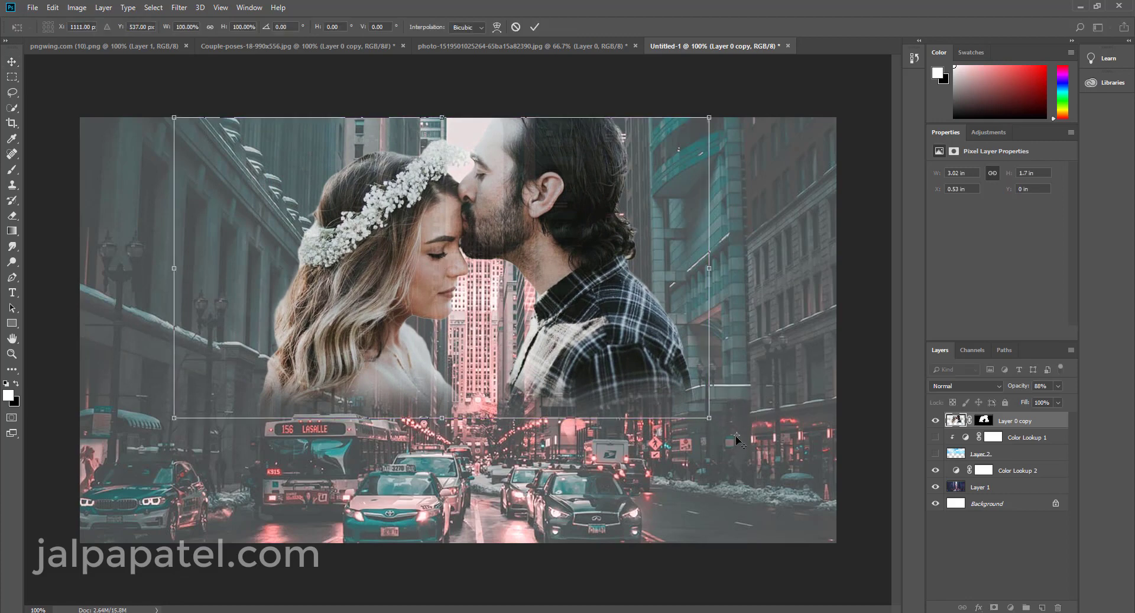
drag(737, 435, 442, 269)
drag(709, 418, 763, 446)
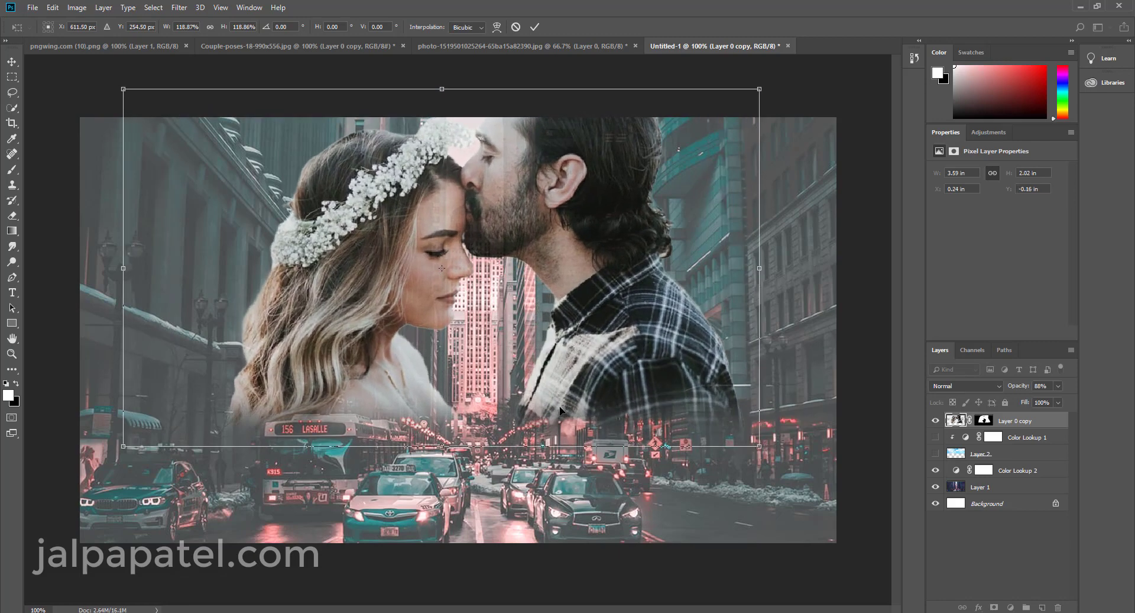
key(shift+Down)
key(shift+Down)
key(shift+Down)
key(shift+Left)
key(Down)
key(Down)
key(Down)
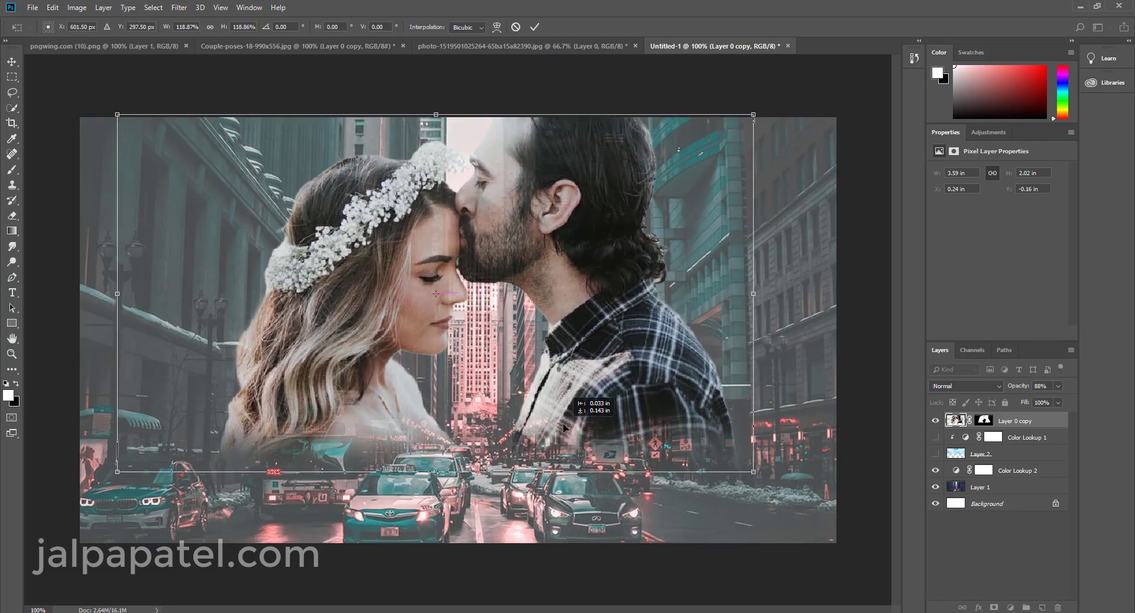
key(Return)
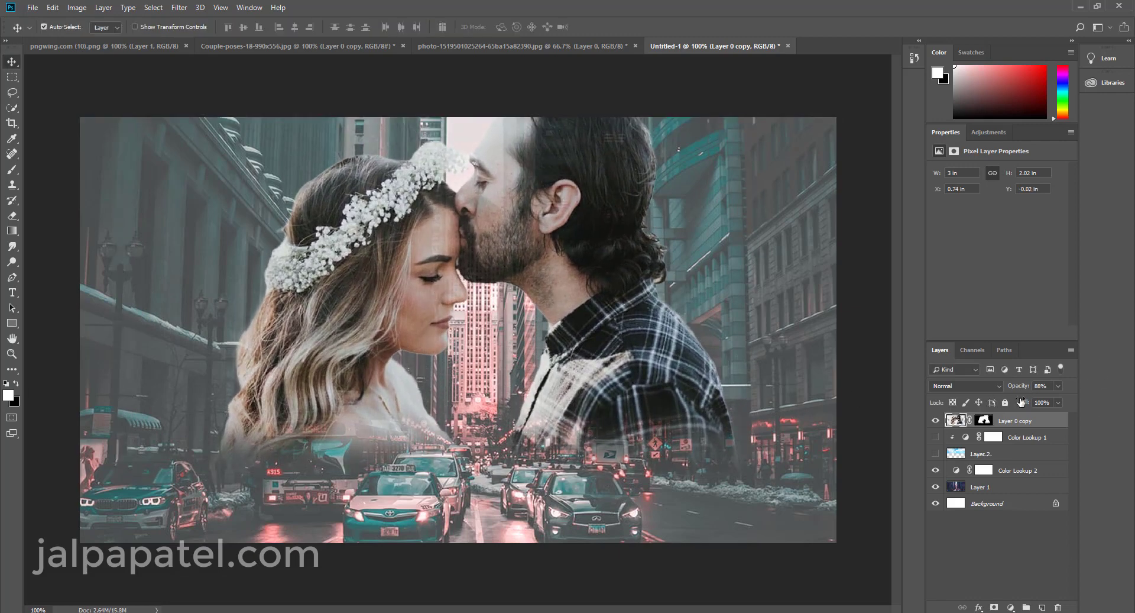
click(1057, 386)
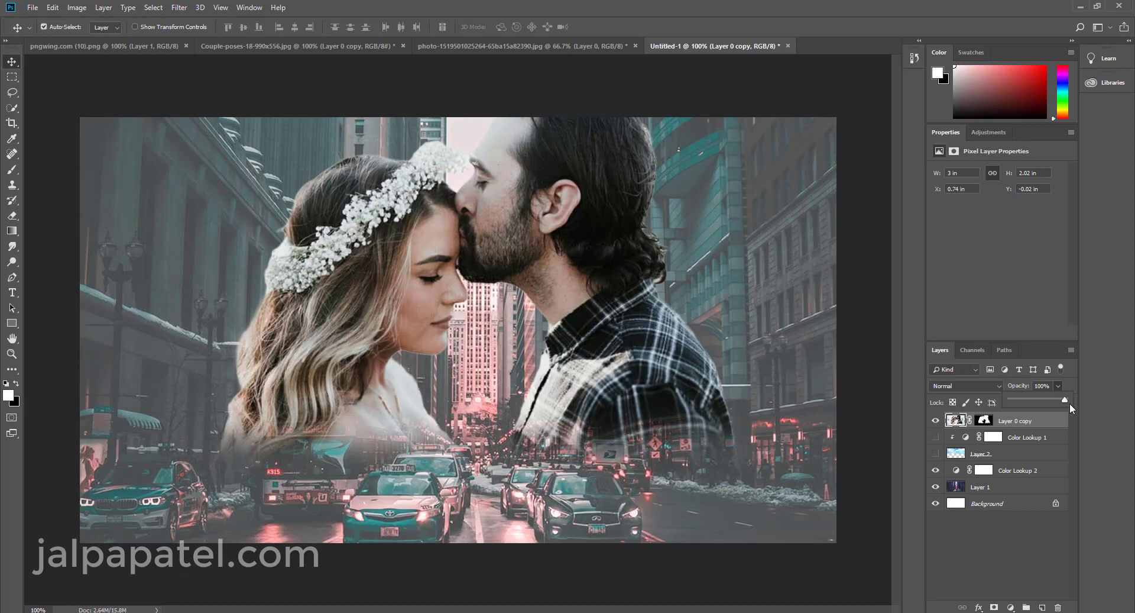
drag(1062, 408, 1063, 405)
Add a Color Lookup layer with the 3Strip.look grade and compare it against Color Lookup 2
click(1011, 607)
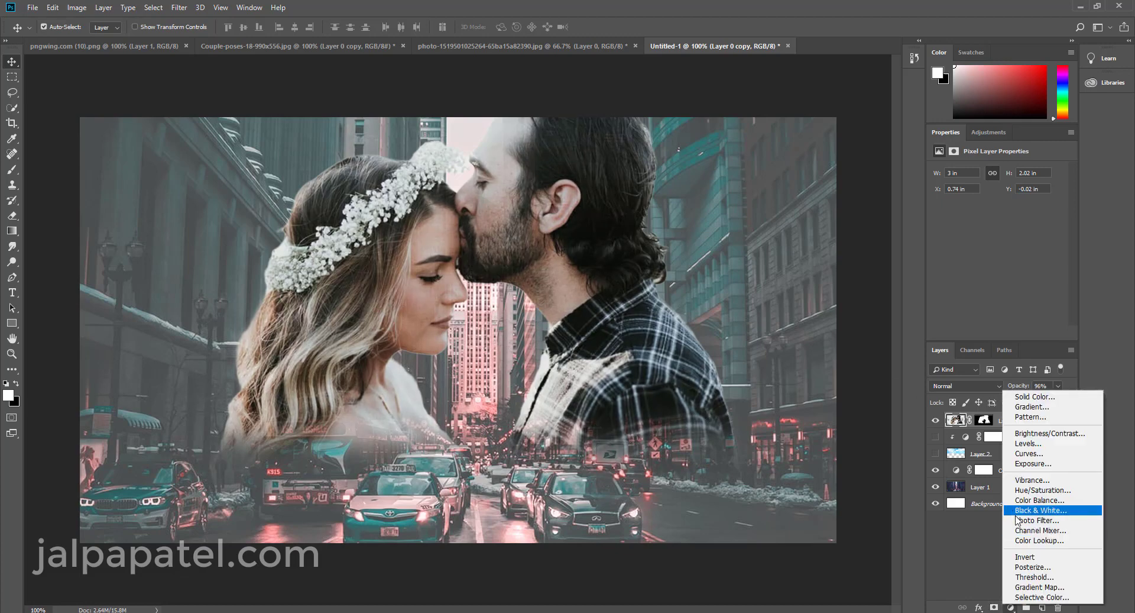
click(1035, 540)
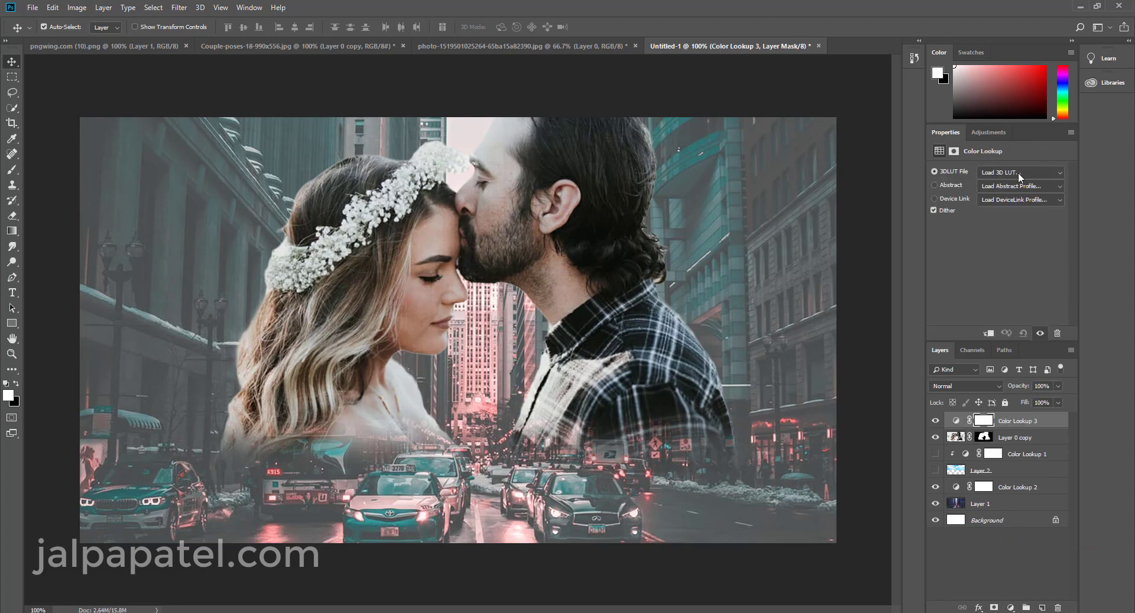
click(1018, 172)
click(999, 224)
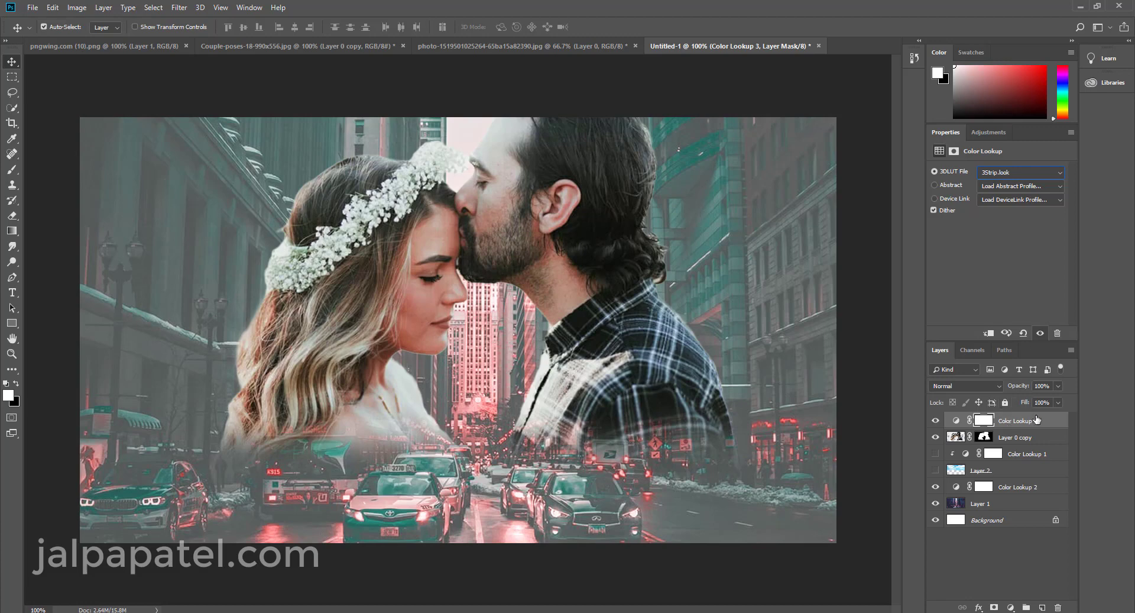
click(934, 487)
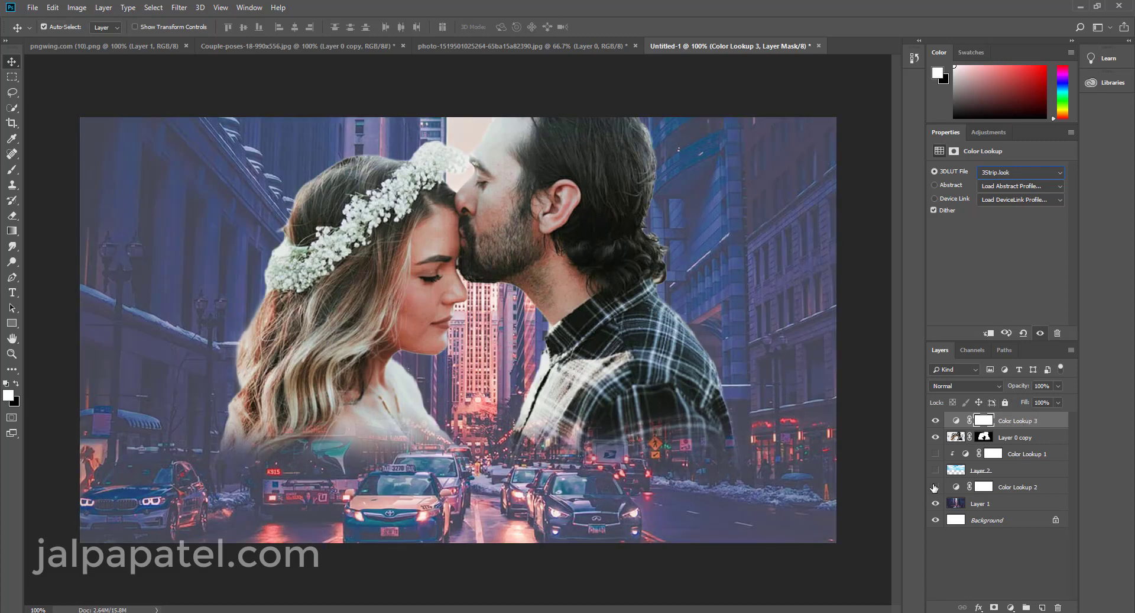
click(935, 486)
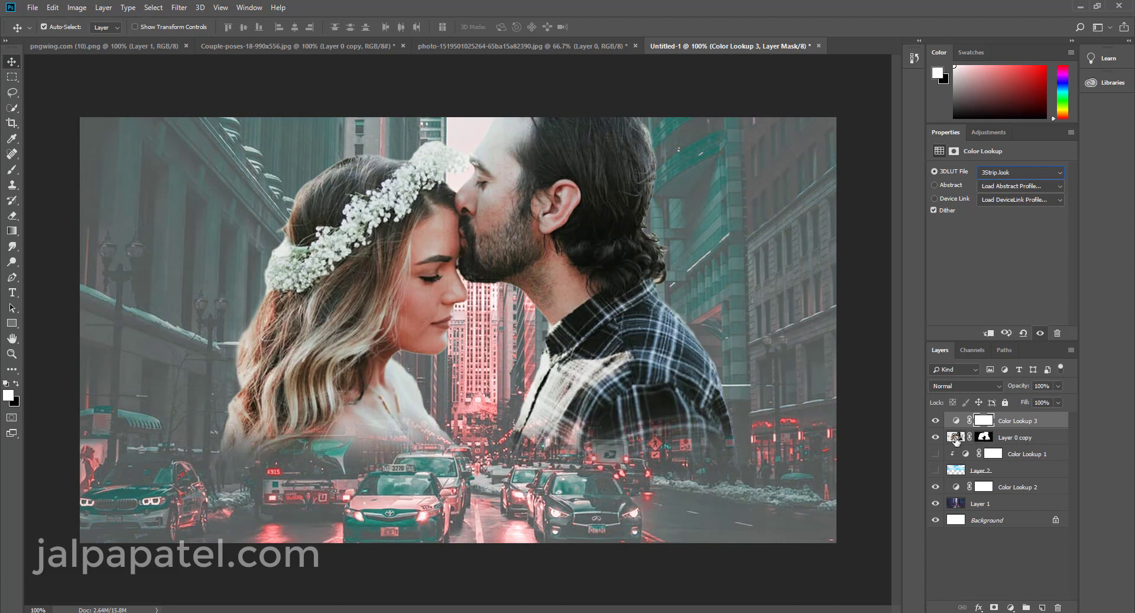
Lower the Layer 0 copy couple layer's opacity to about 80%
click(956, 438)
click(1058, 387)
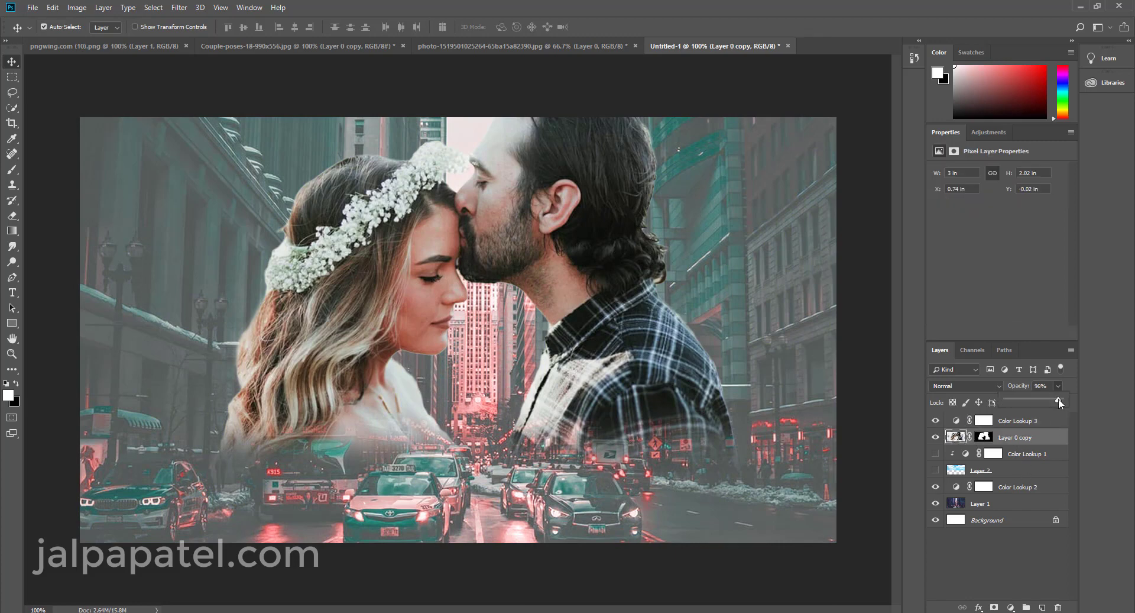
drag(1052, 399, 1049, 402)
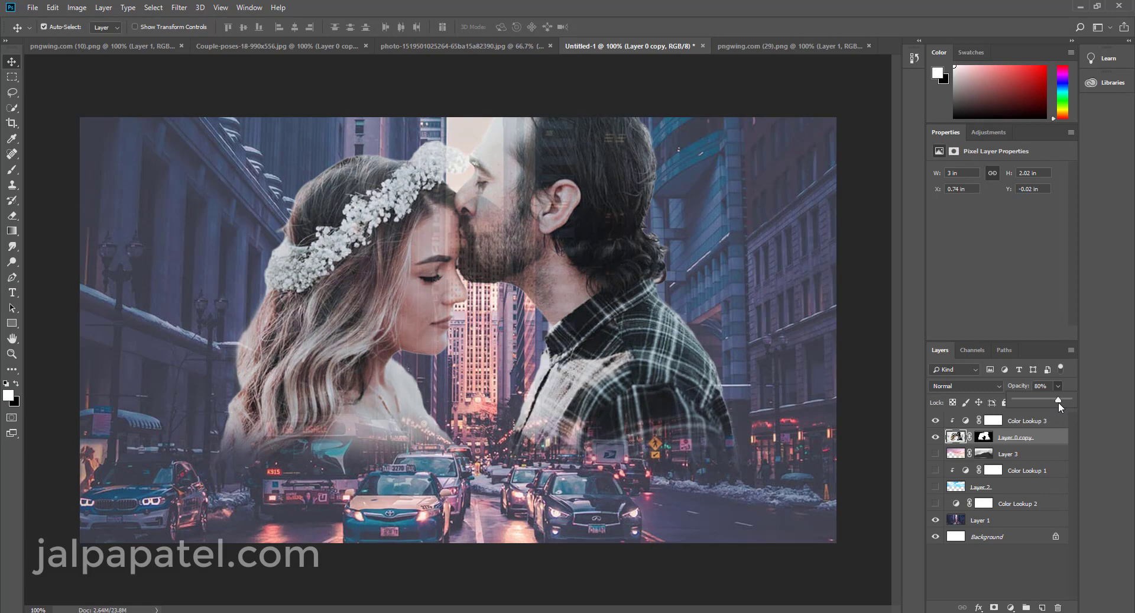
Preview and re-hide the sky-and-clouds layer, then turn the Color Lookup 2 teal grade back on
click(1024, 523)
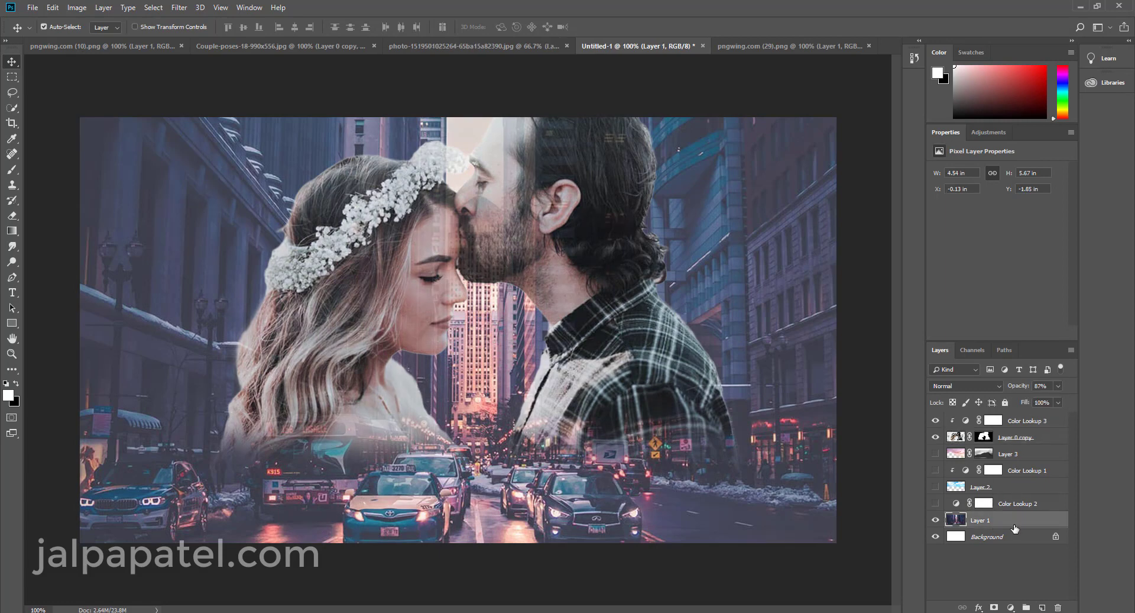
click(936, 486)
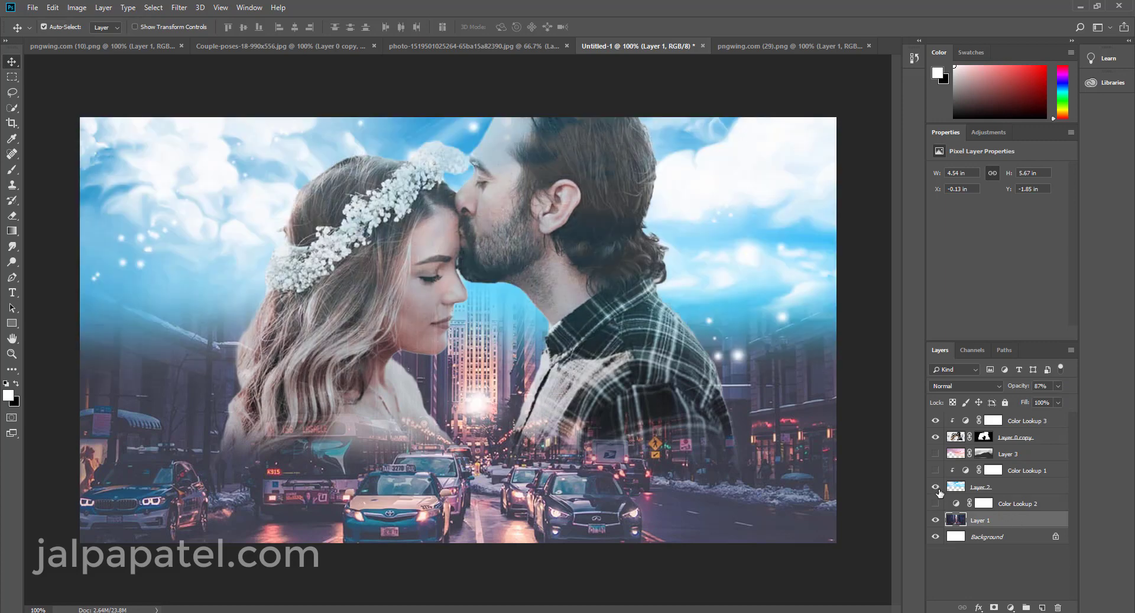
click(935, 486)
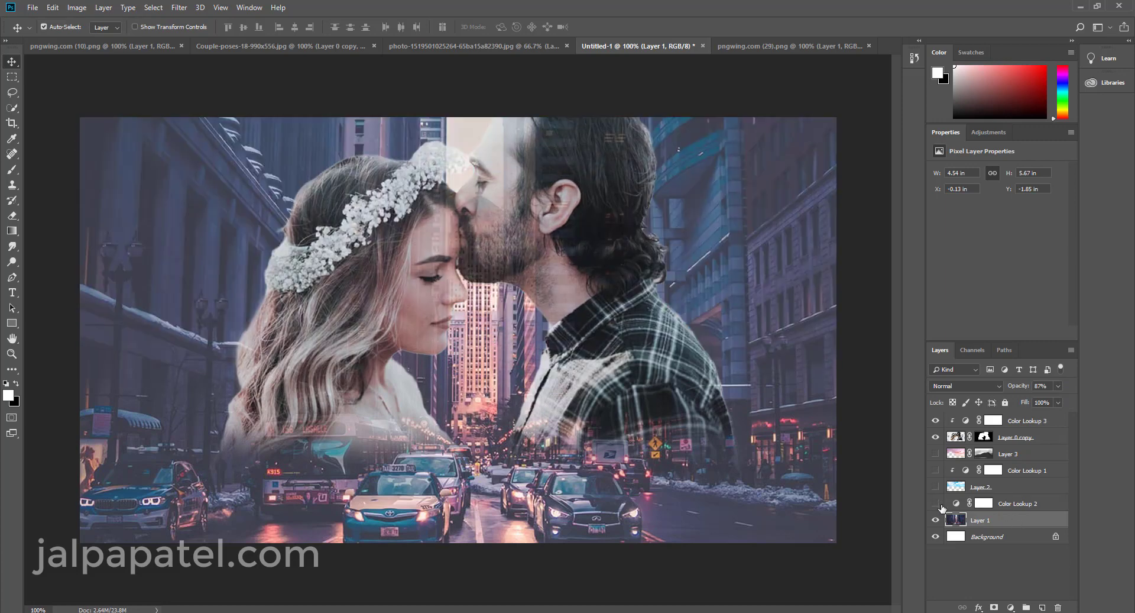
click(938, 509)
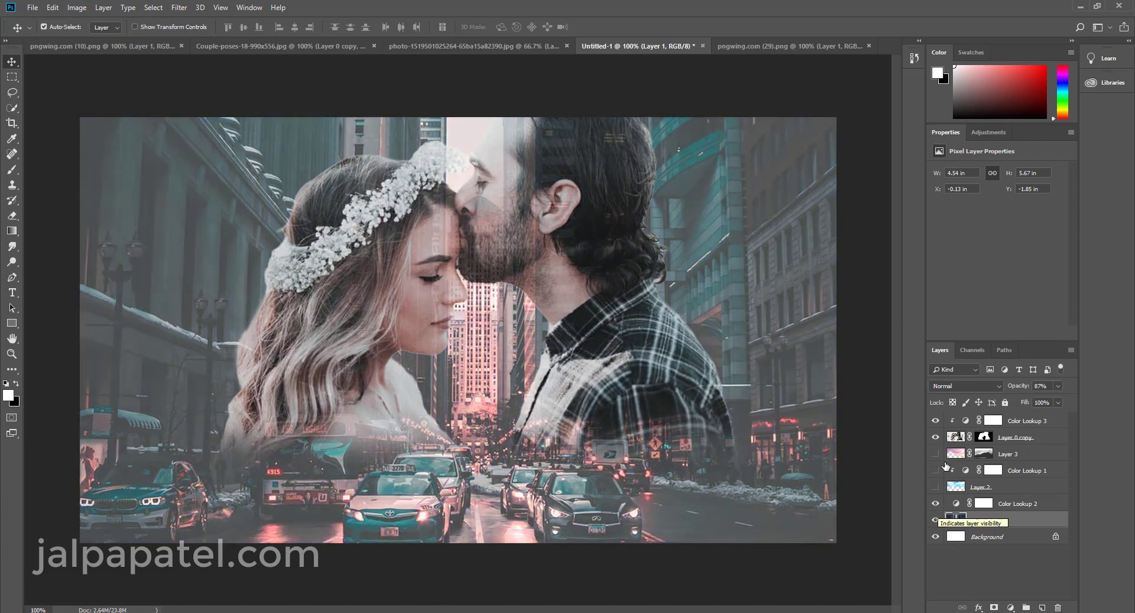
Toggle Color Lookup 3's visibility to compare the image with and without it
click(935, 420)
click(936, 420)
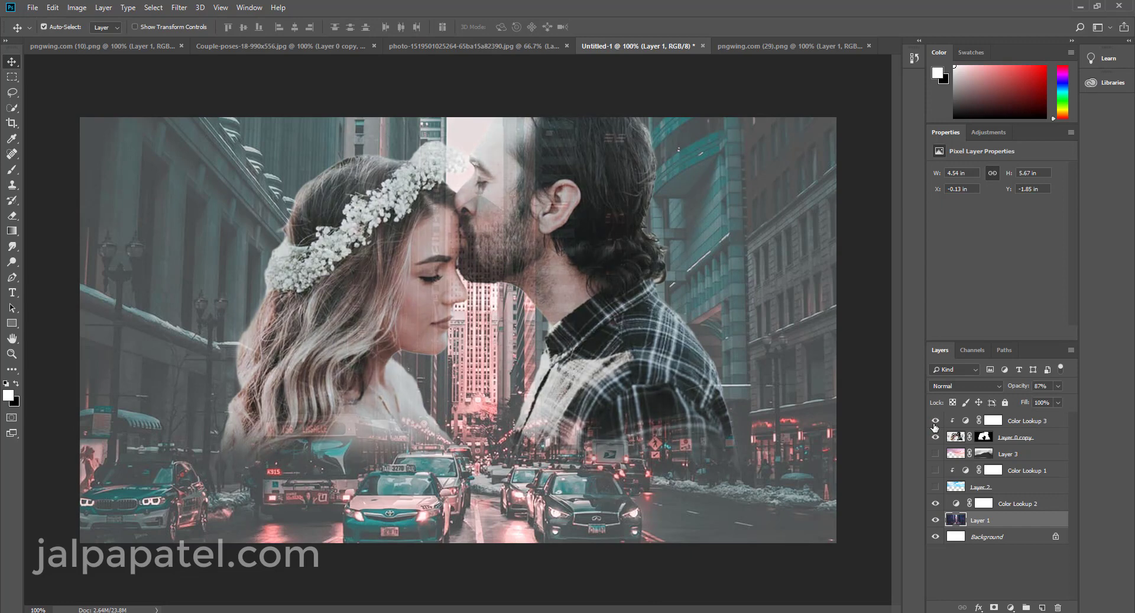
click(935, 421)
Add a FoggyNight.3DL Color Lookup layer, move it to the top, and set 51% opacity
click(1011, 608)
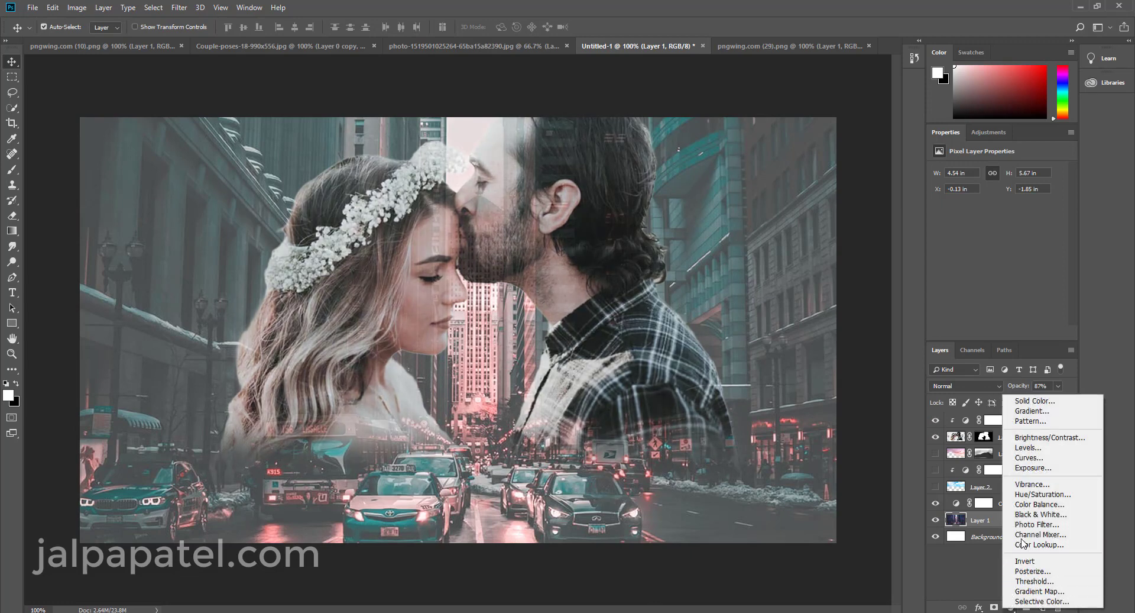
click(1040, 544)
click(1021, 172)
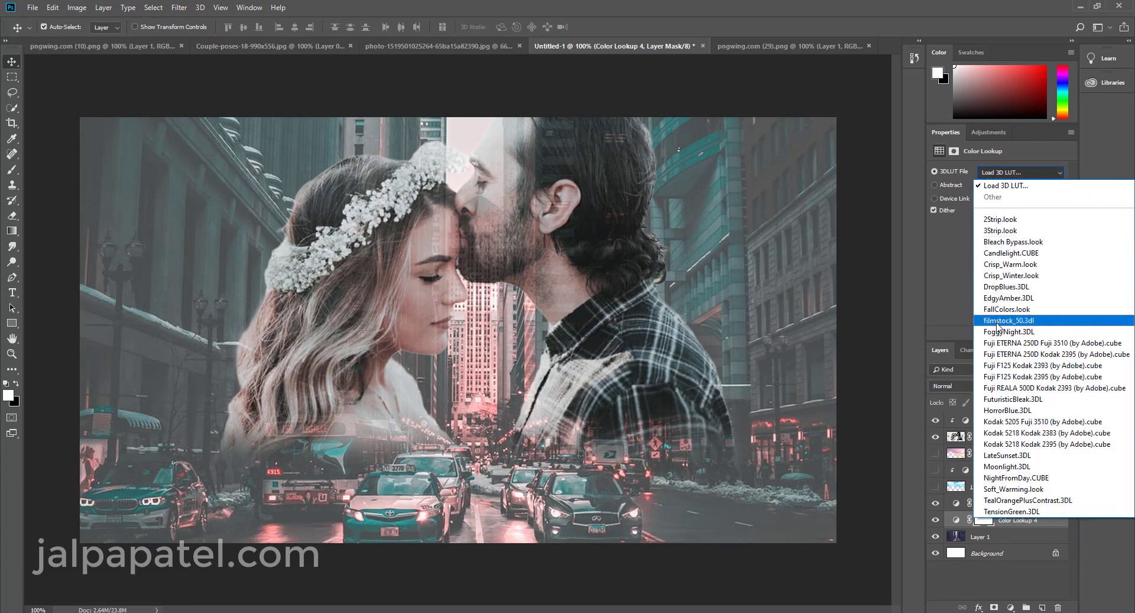
click(1005, 331)
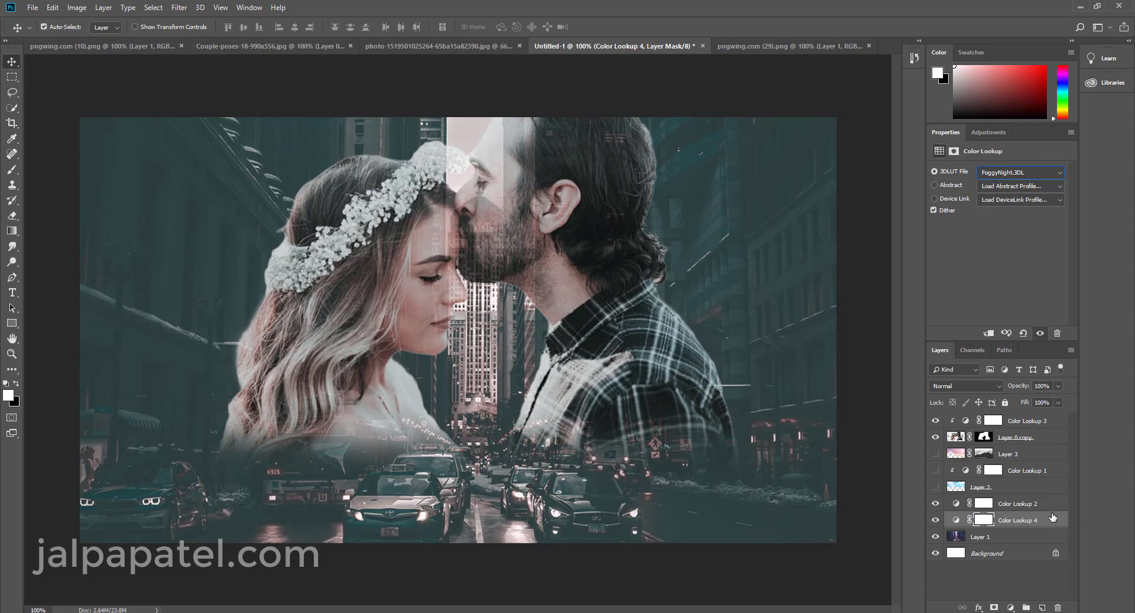
drag(1050, 523, 1046, 416)
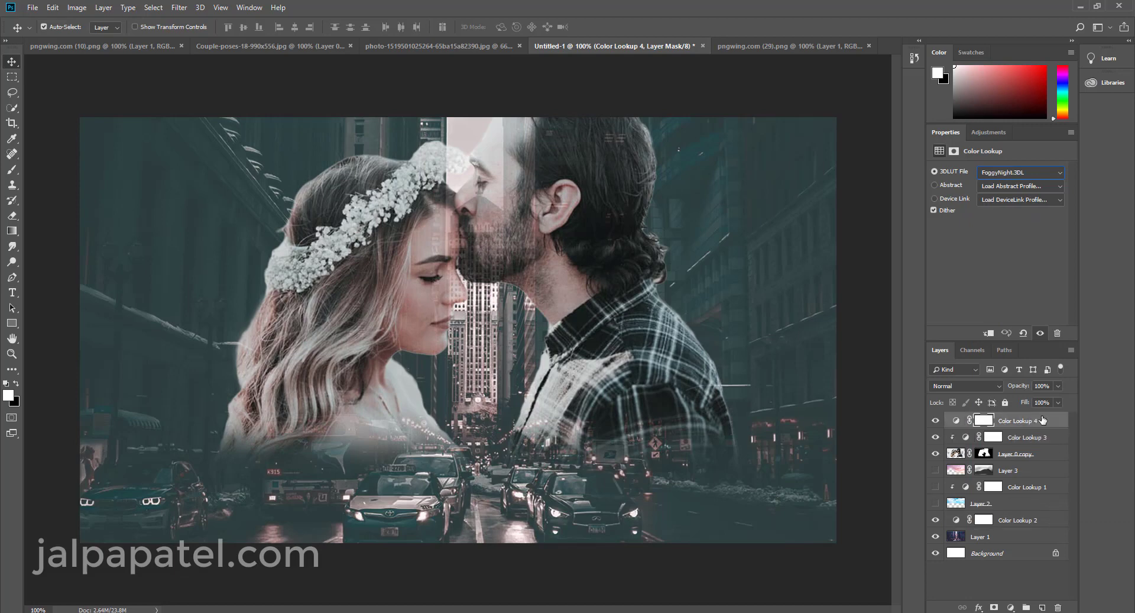
click(1058, 386)
drag(1043, 402, 1040, 403)
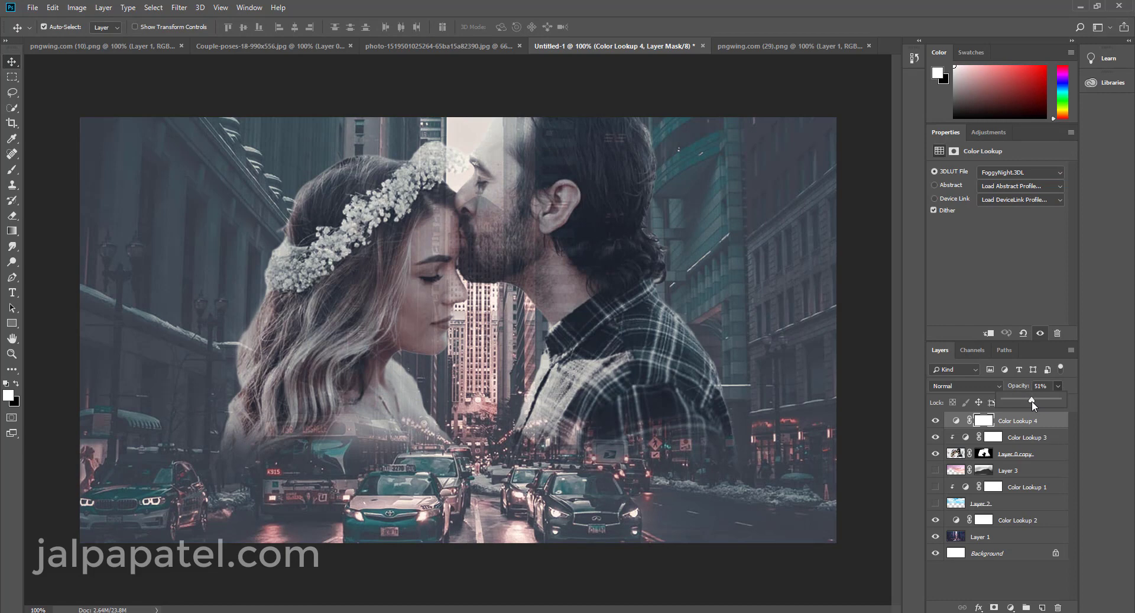
Hide Color Lookup 3, raise the couple layer to 88% opacity, and select Color Lookup 4 through Layer 1
click(933, 437)
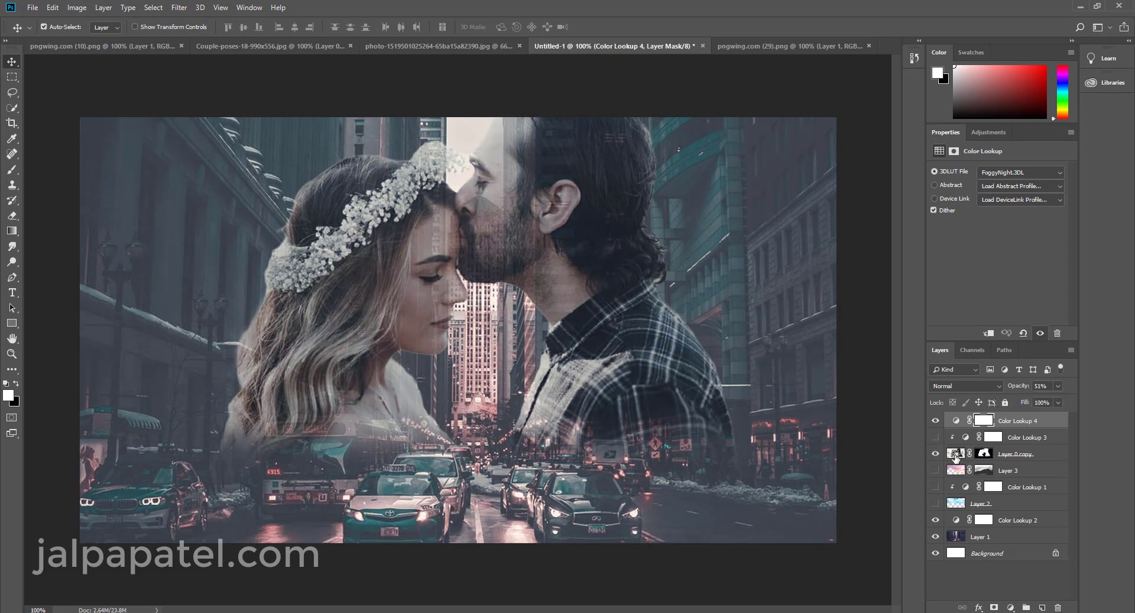
click(956, 454)
click(1058, 386)
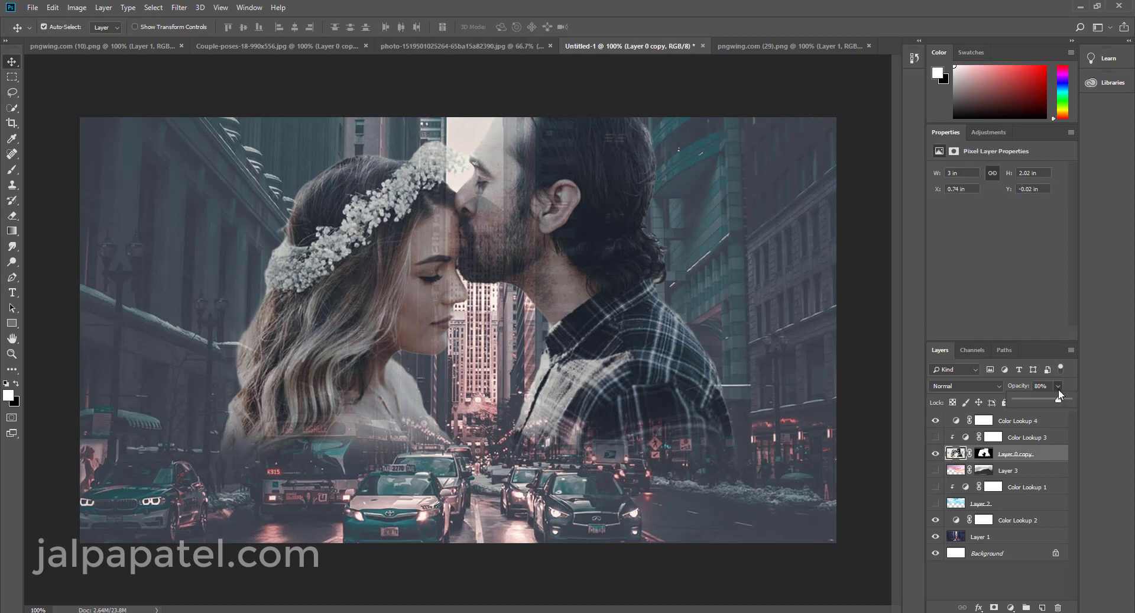
drag(1058, 397, 1062, 399)
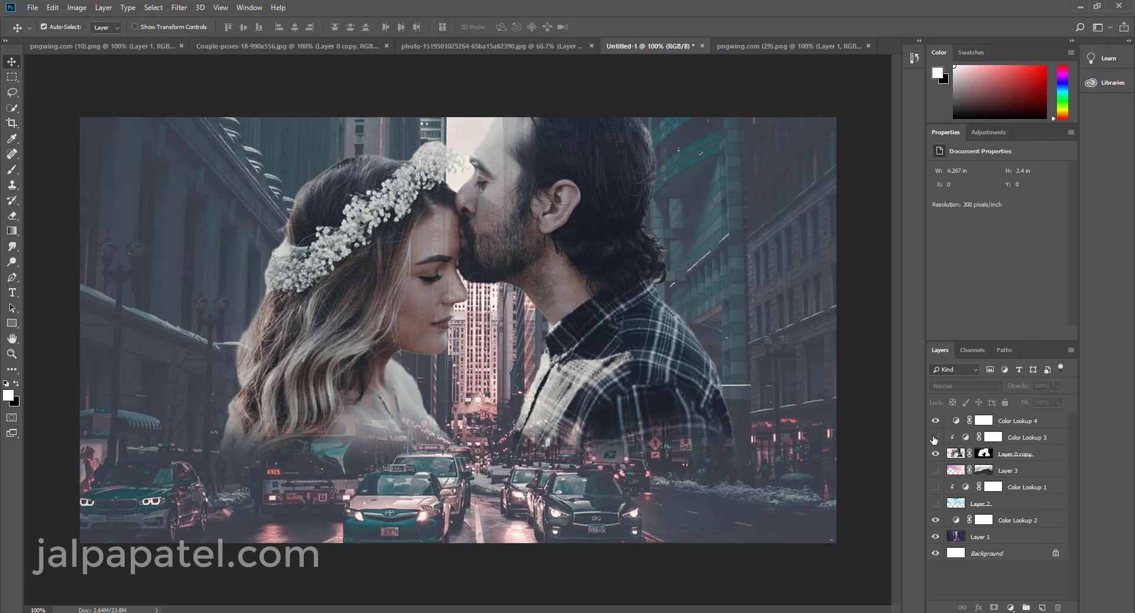
click(1017, 421)
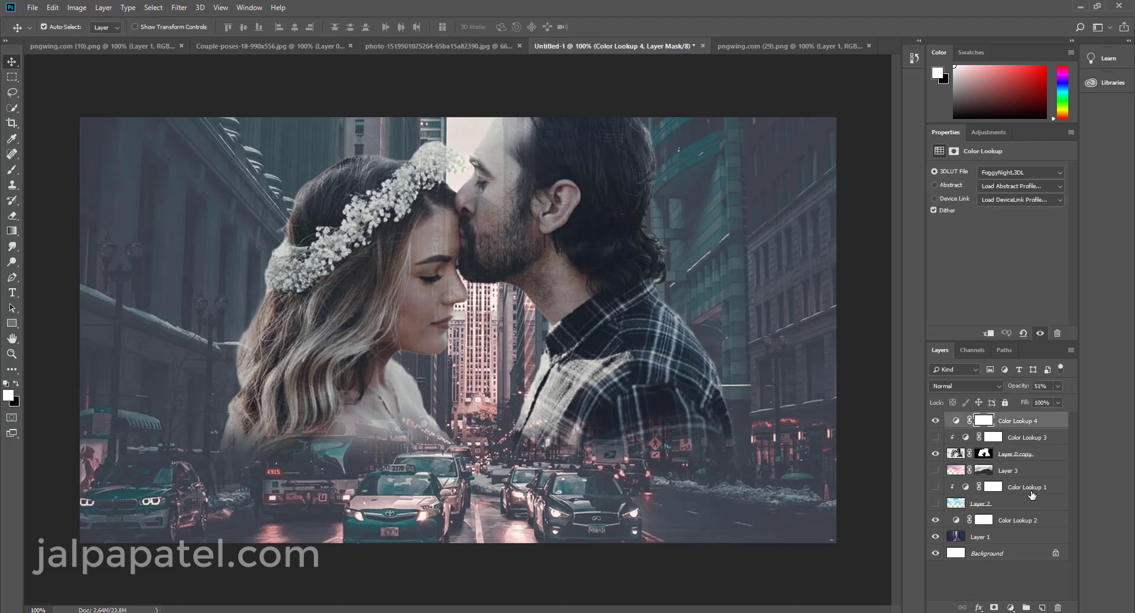
shift+click(1022, 540)
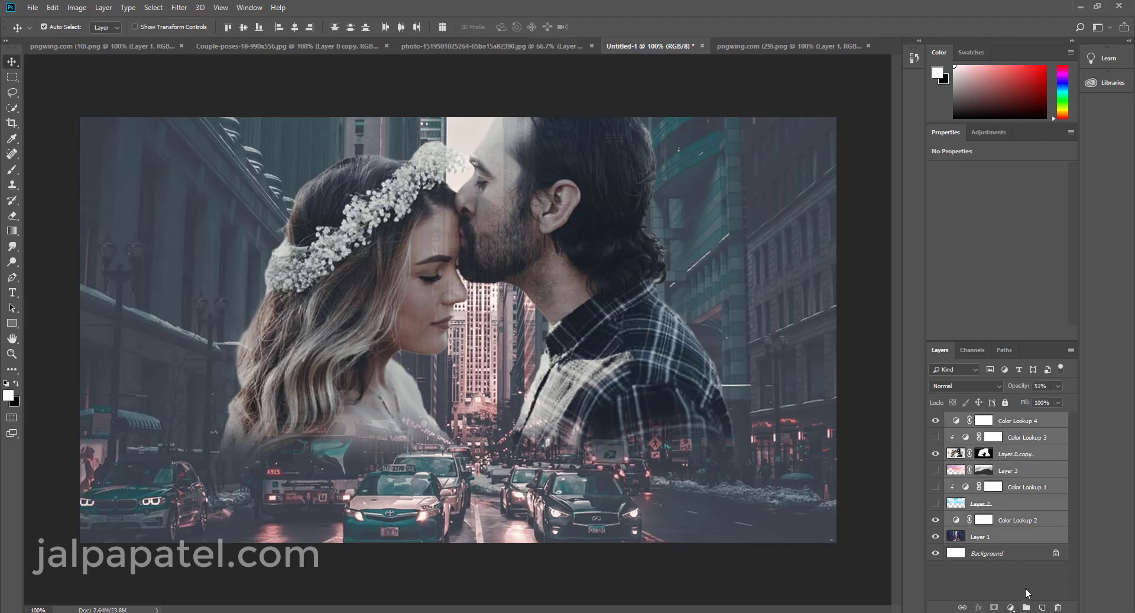
Group the selected layers into Group 1, compare its visibility, and switch to the city street photo
click(1027, 607)
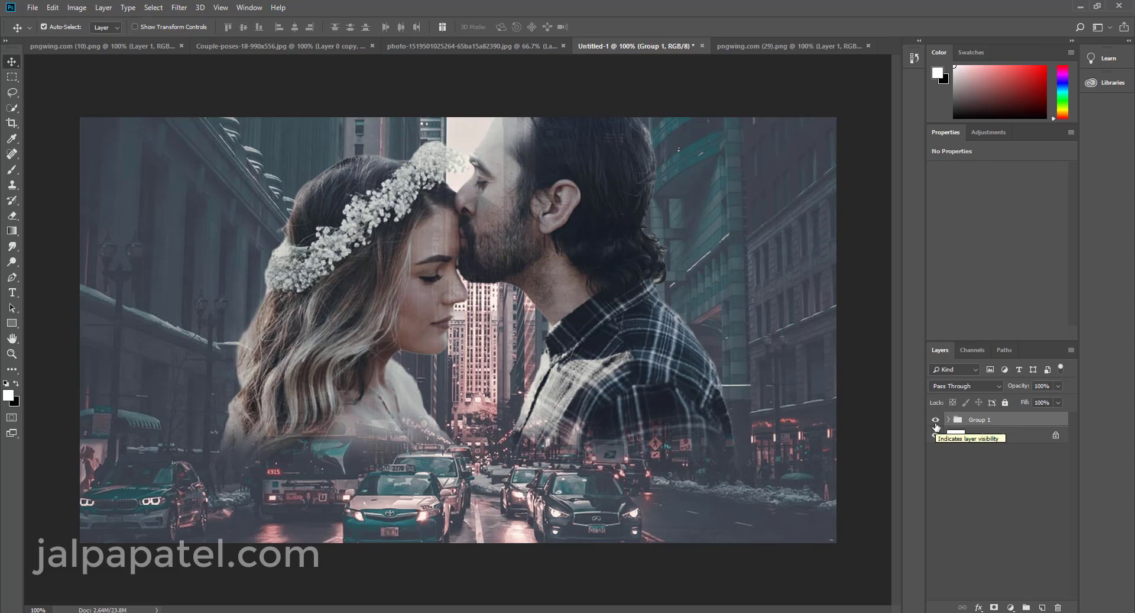
click(936, 419)
click(936, 420)
click(936, 421)
click(935, 421)
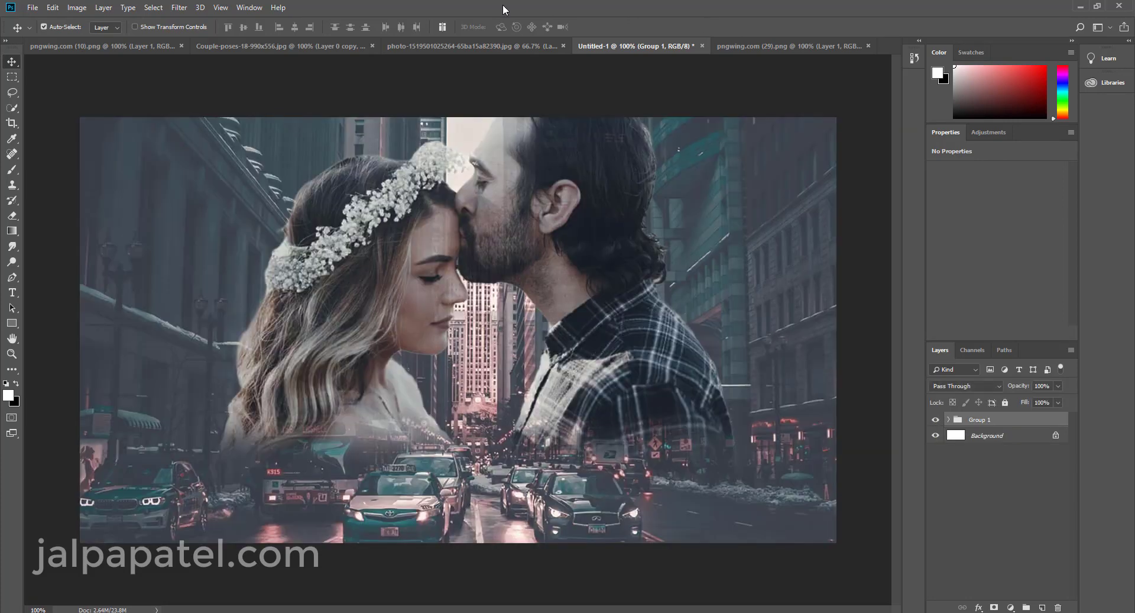
click(481, 44)
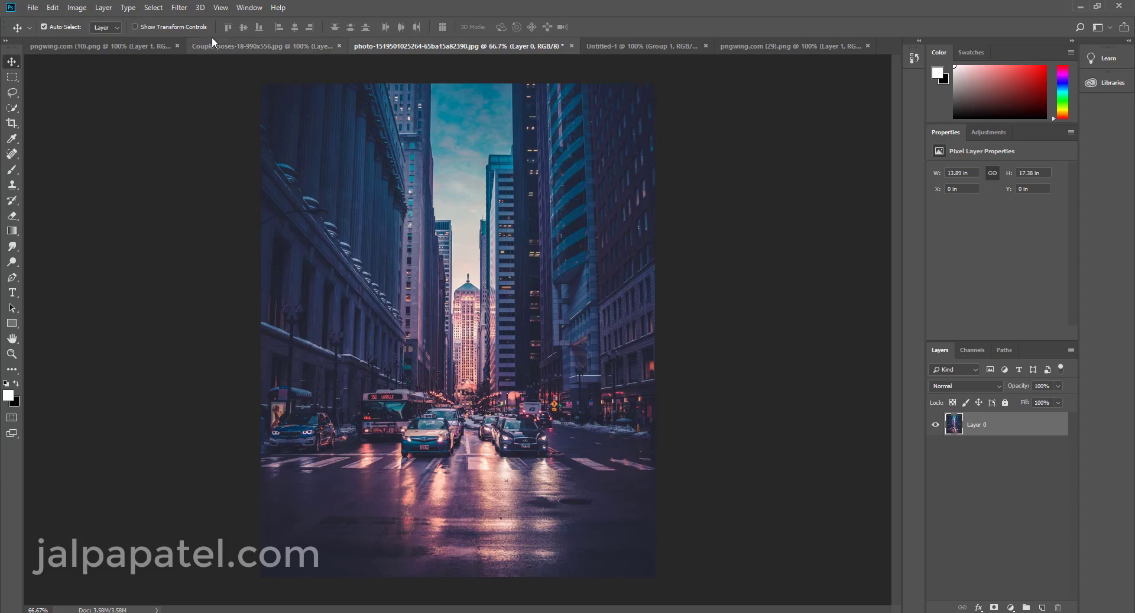
click(222, 48)
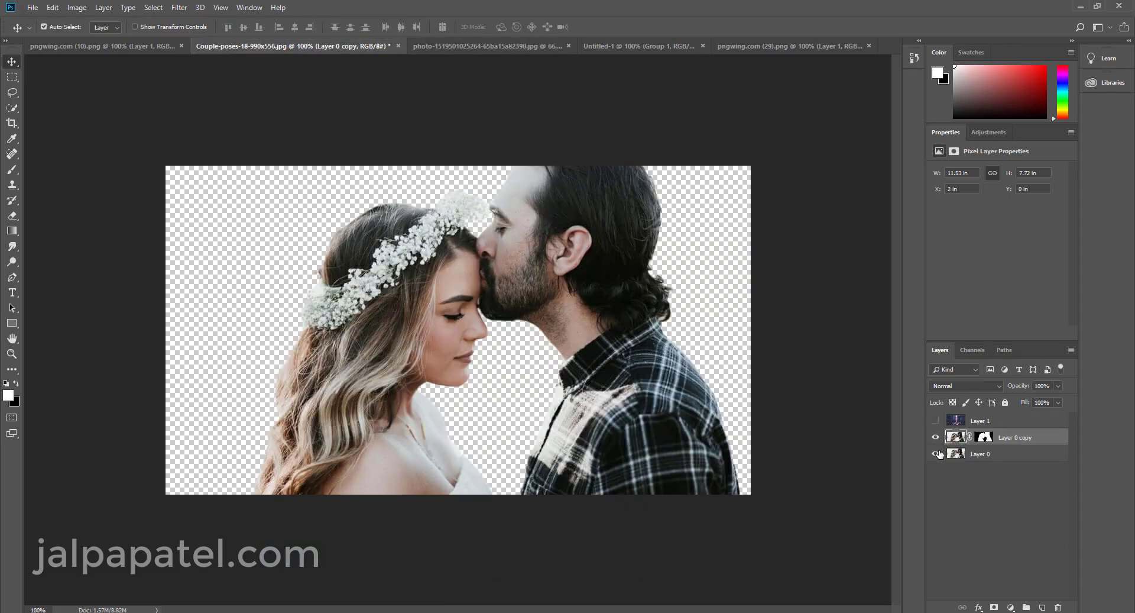
click(936, 454)
click(935, 454)
click(937, 454)
click(936, 453)
click(617, 46)
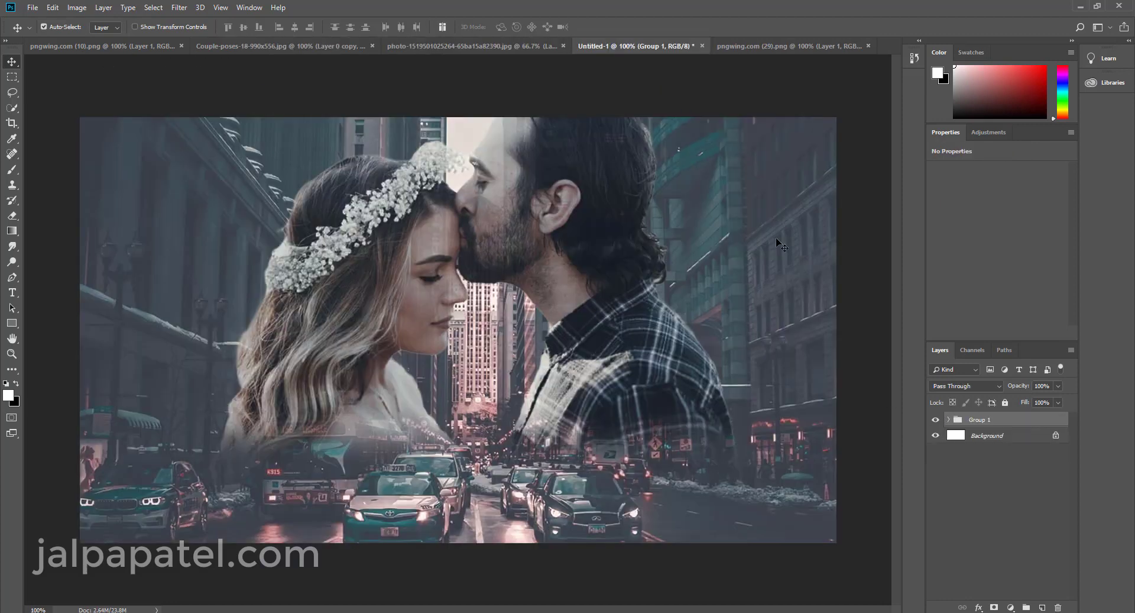